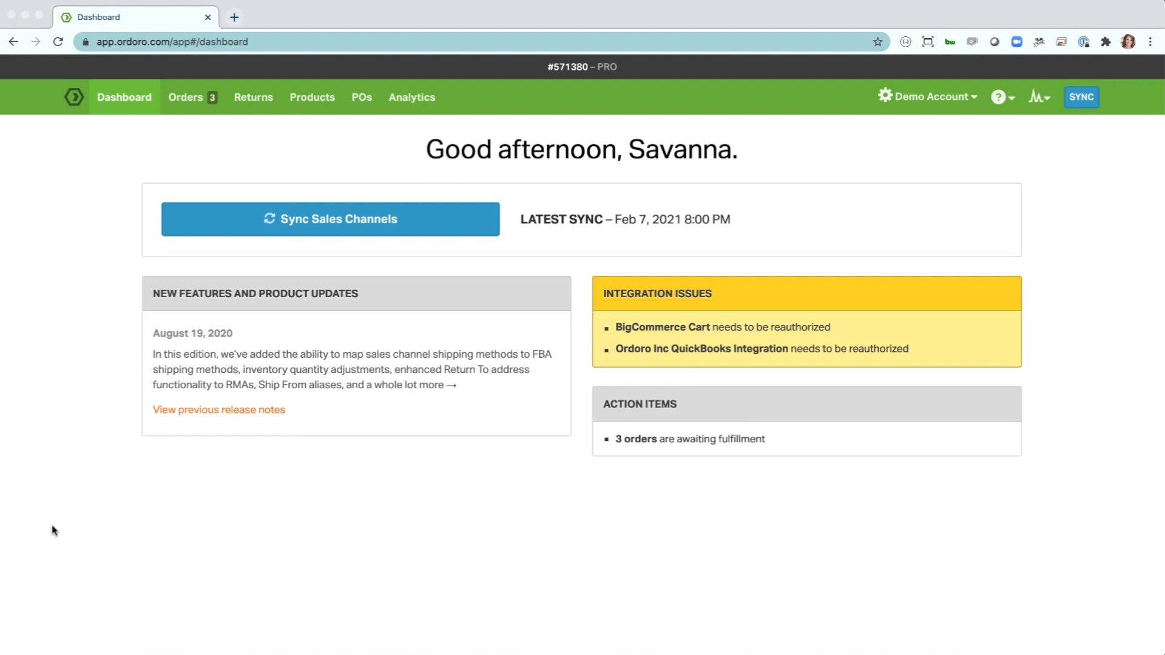
- Open the orders list and check the Unallocated allocation filter, clearing it again
click(185, 100)
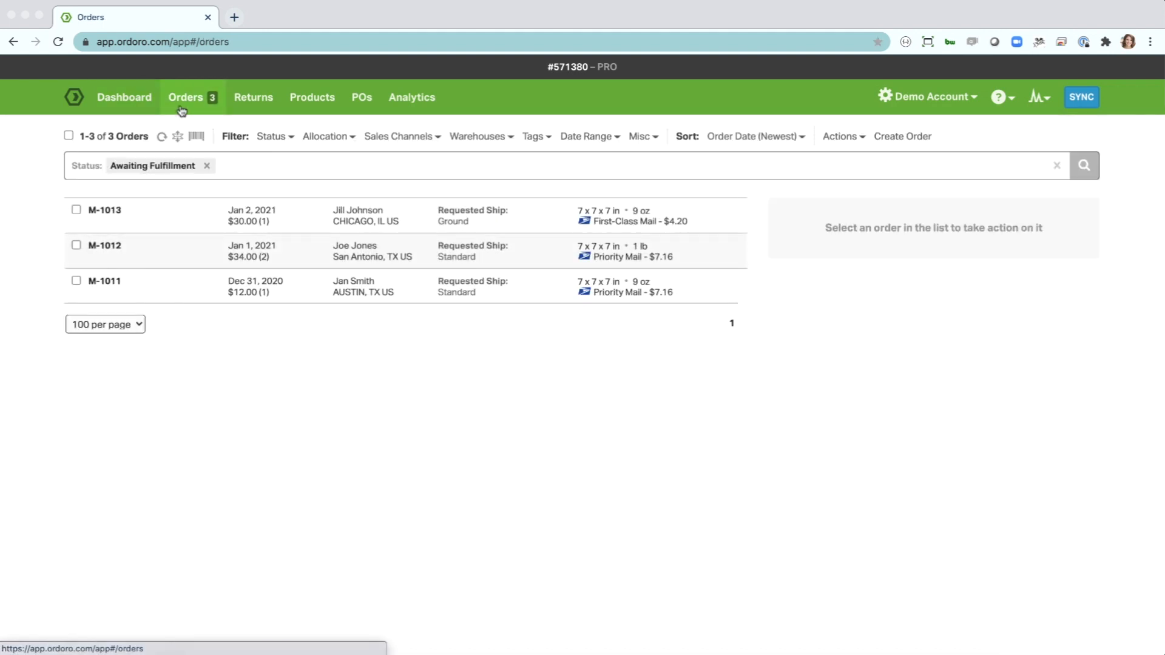
click(333, 140)
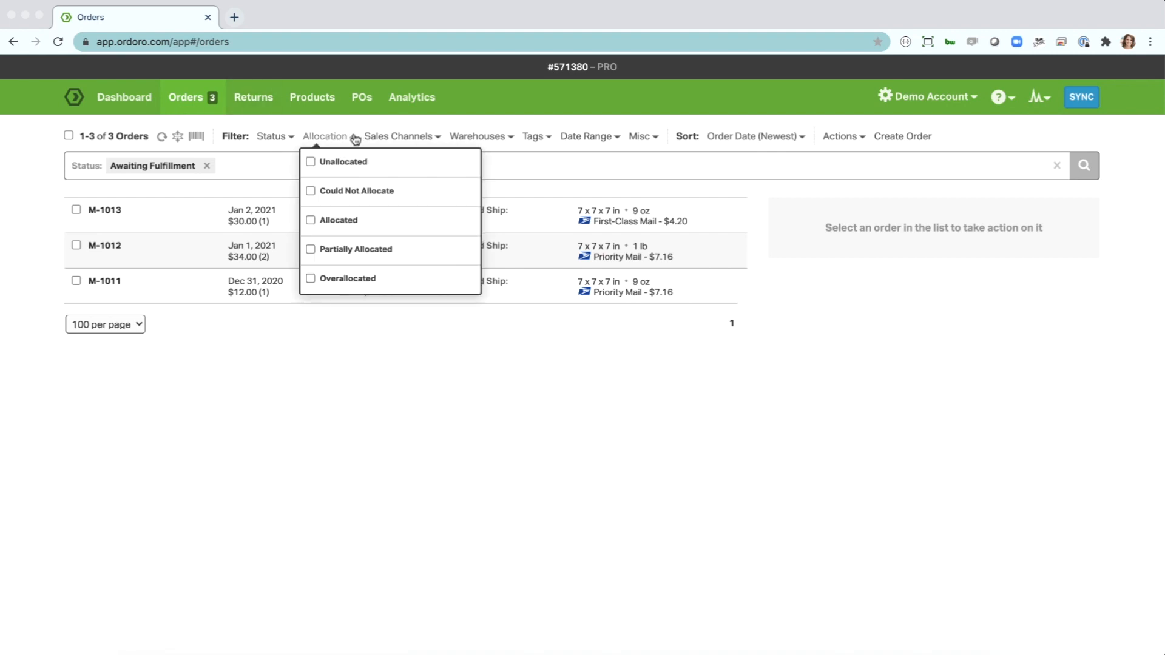
click(401, 166)
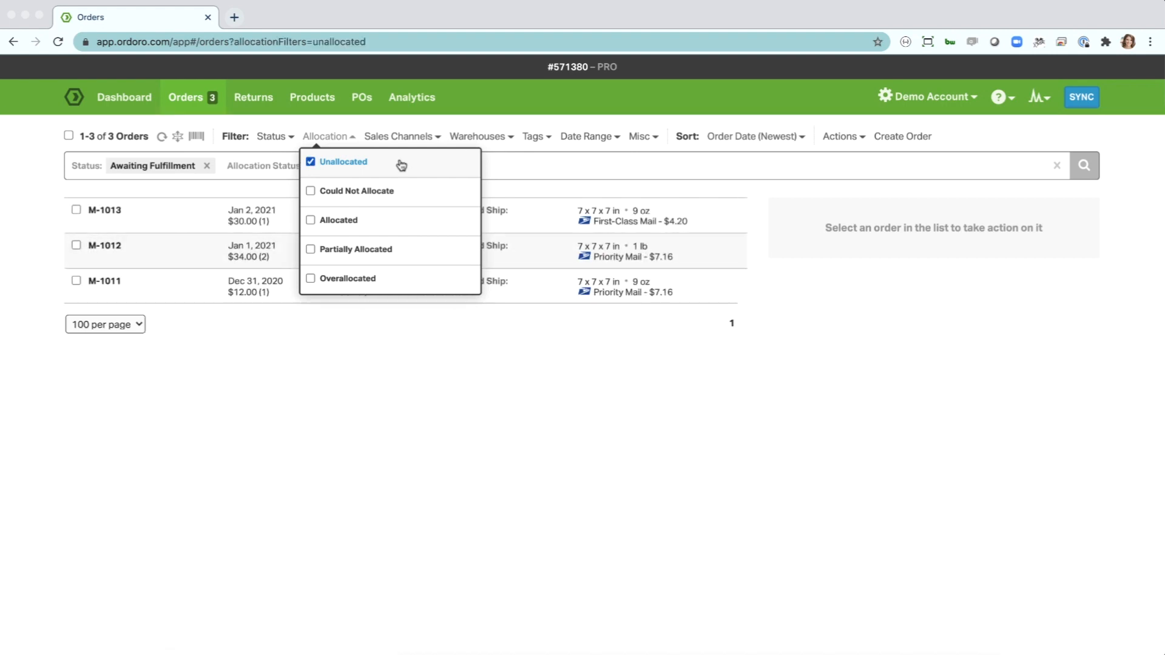
click(400, 163)
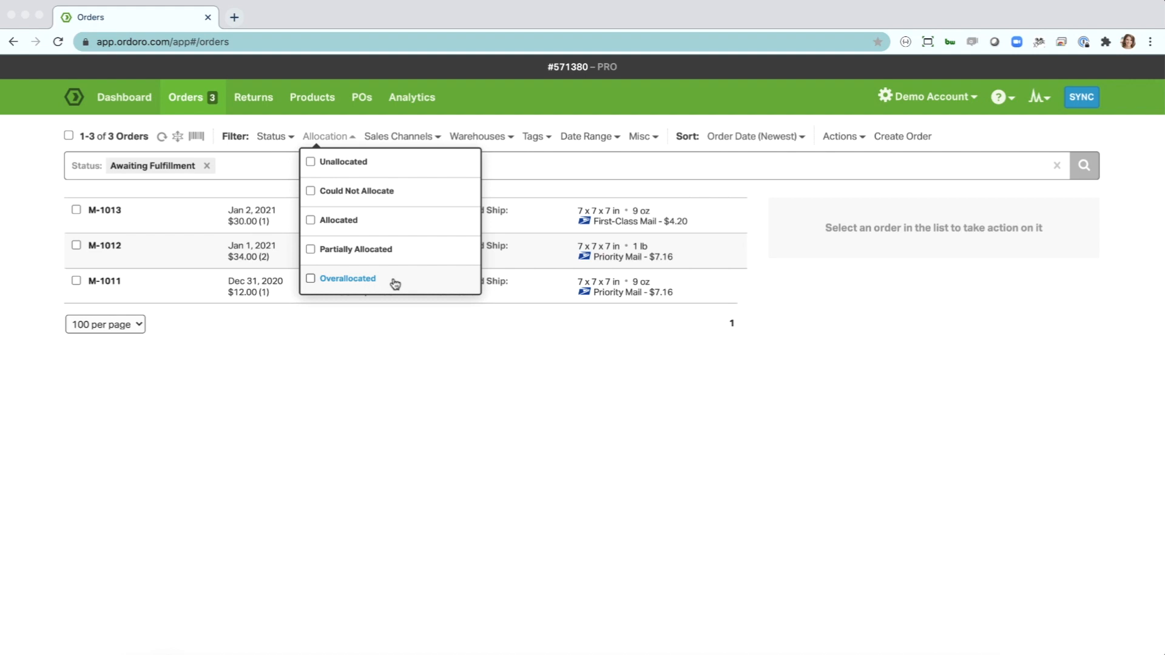
- Check which orders match the Overallocated allocation filter, and clear the filter again
click(311, 279)
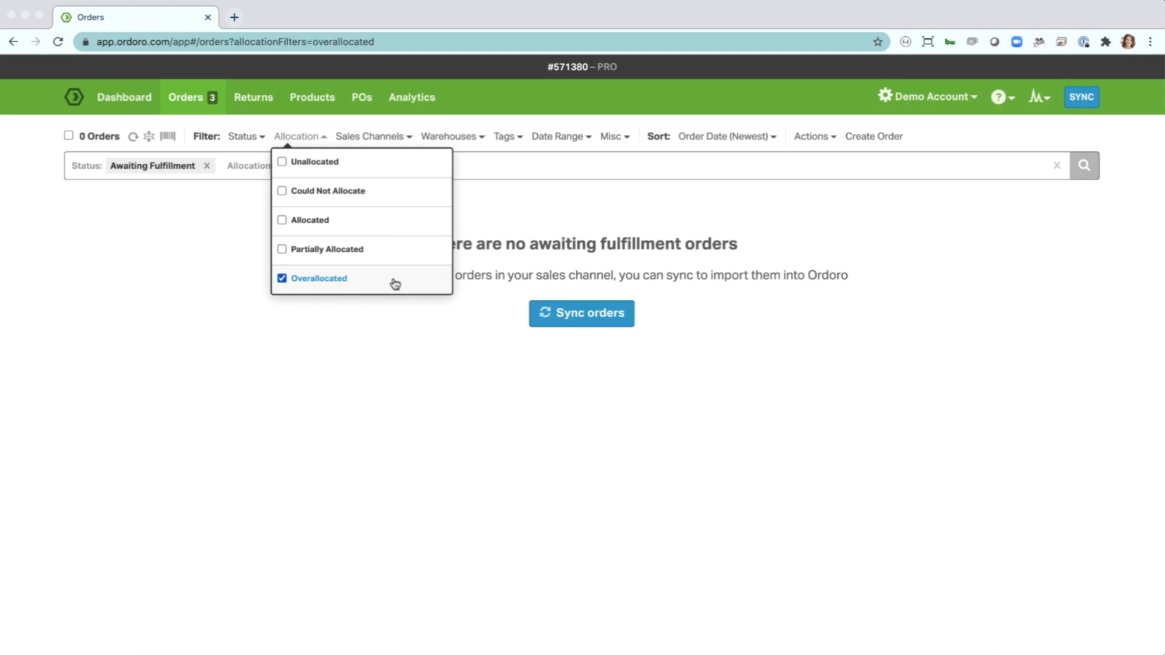
click(395, 284)
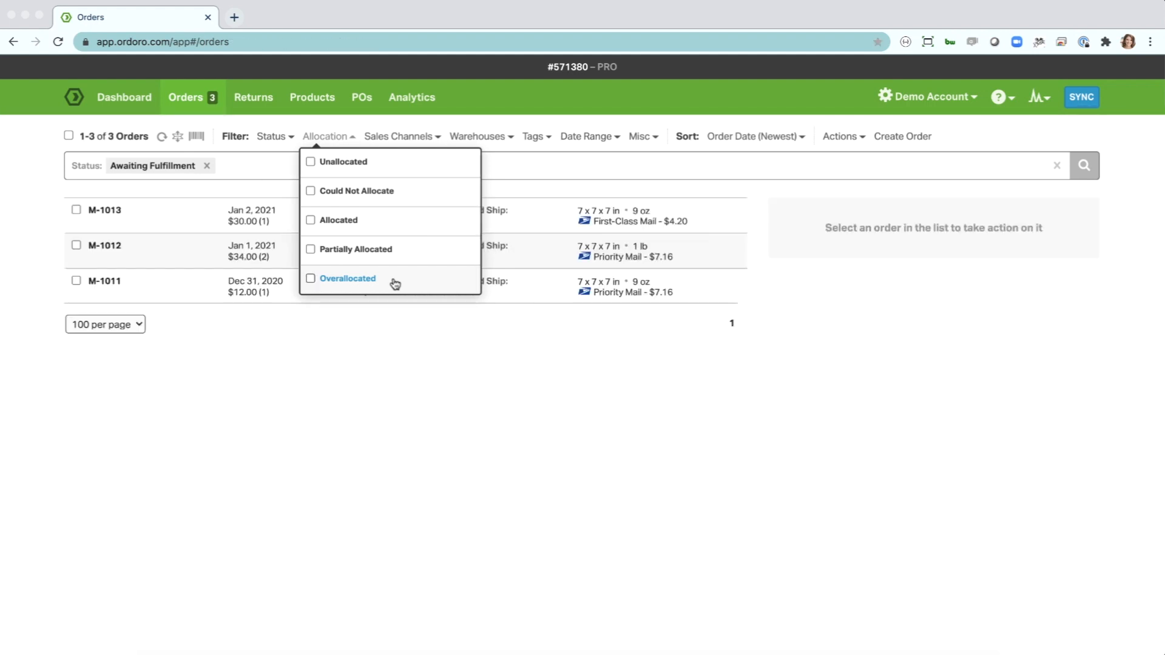
click(308, 363)
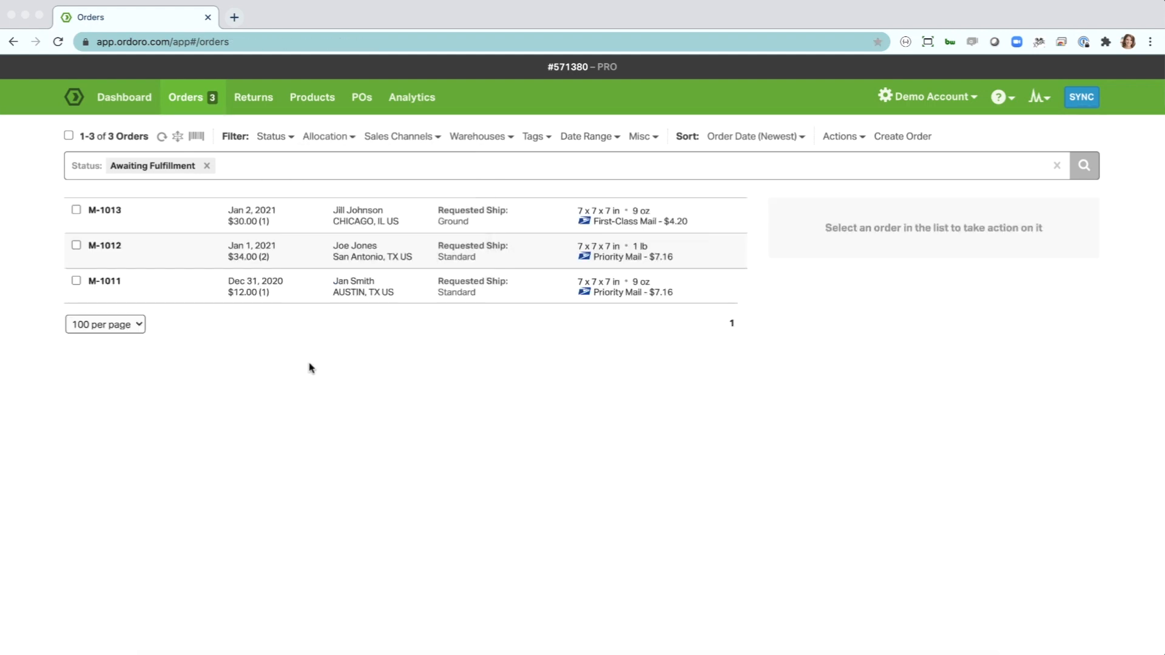
- Select all the orders awaiting fulfillment and sort them by Order Date (Oldest)
click(68, 136)
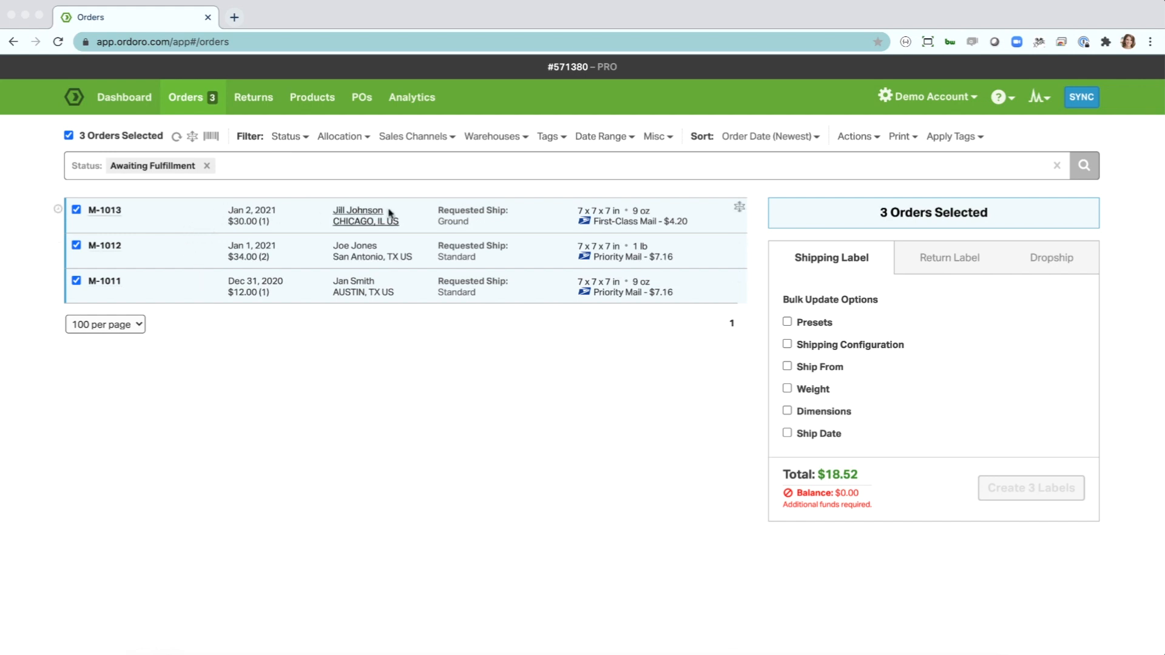
click(771, 137)
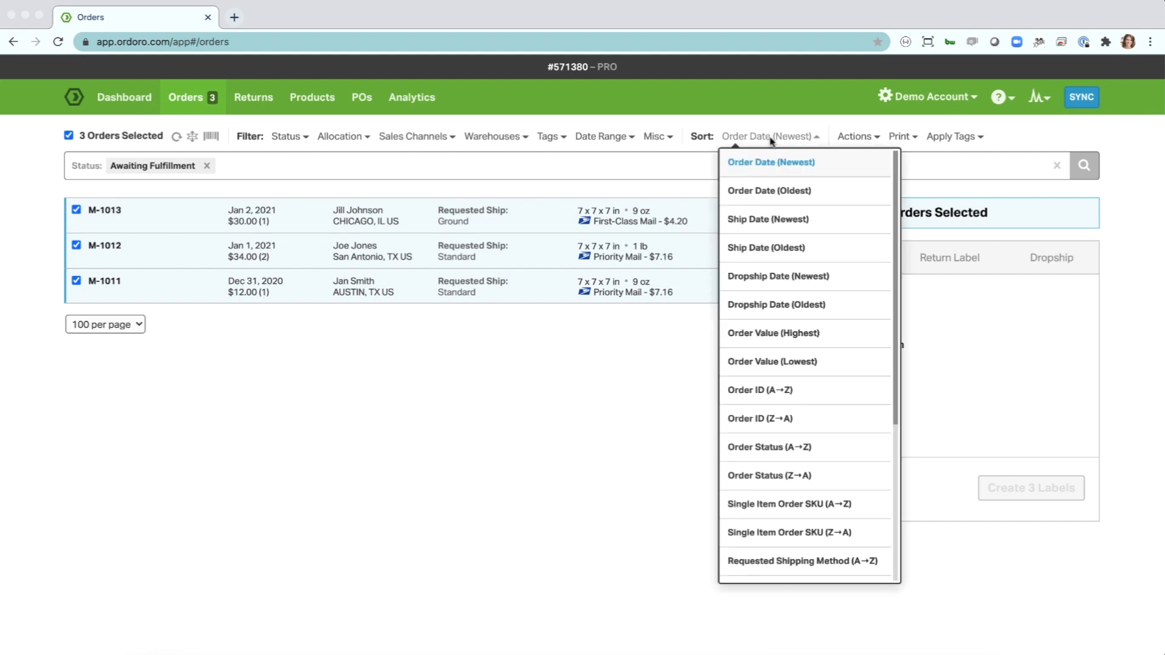
click(754, 193)
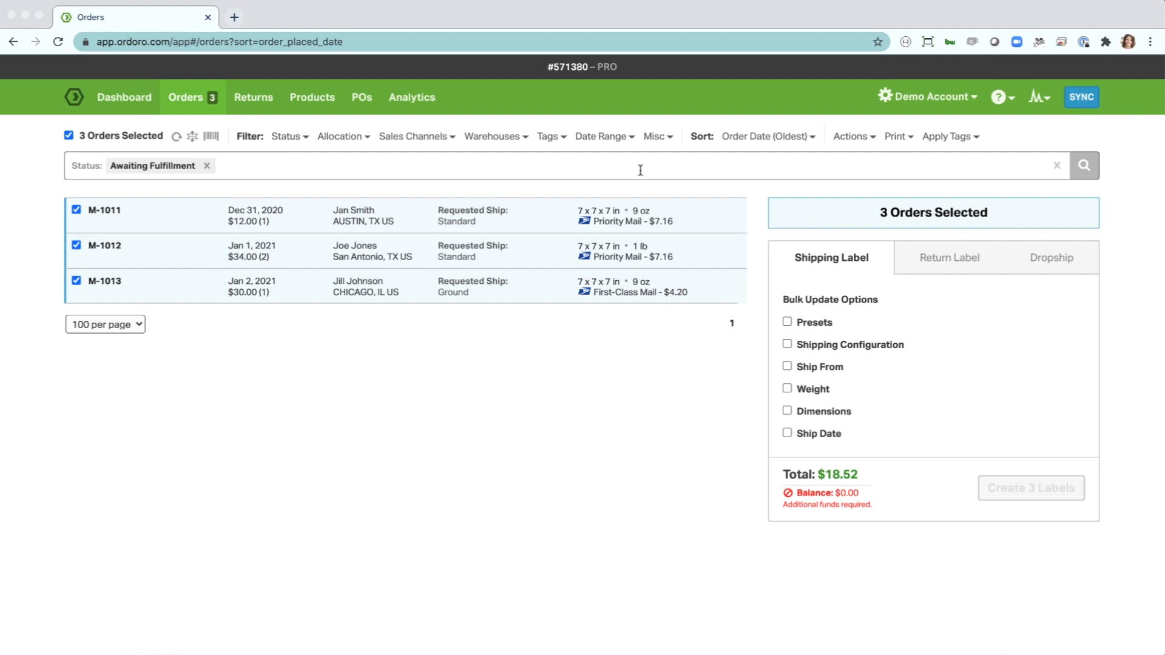
- Allocate stock to all the selected orders and confirm the attempt
click(850, 137)
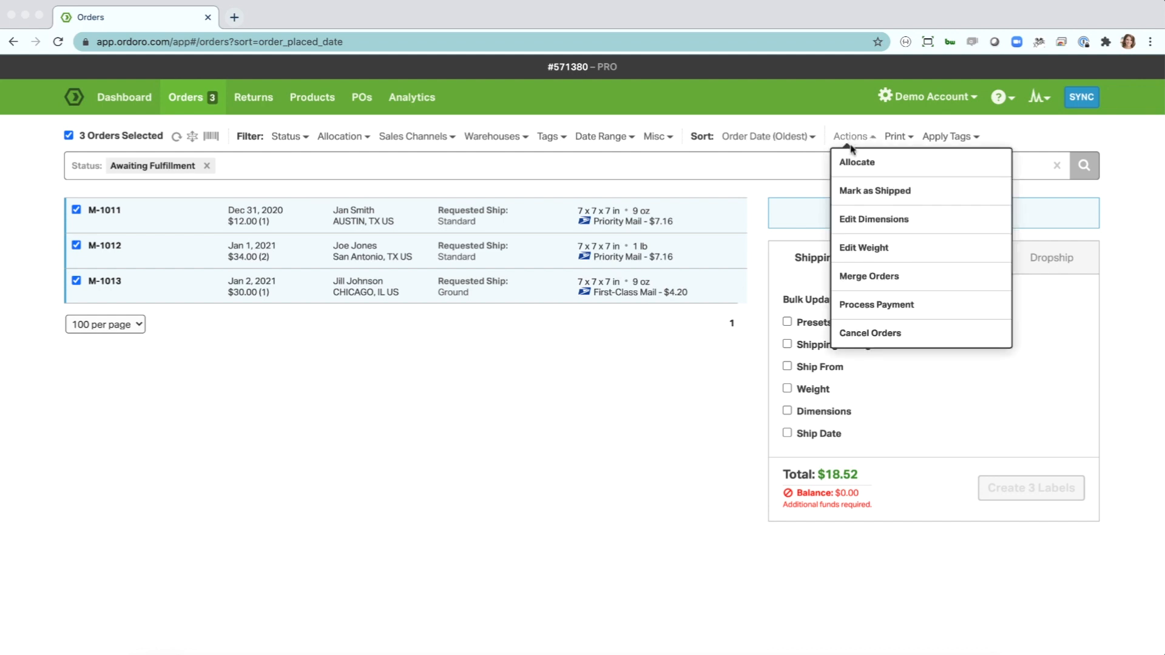
click(856, 161)
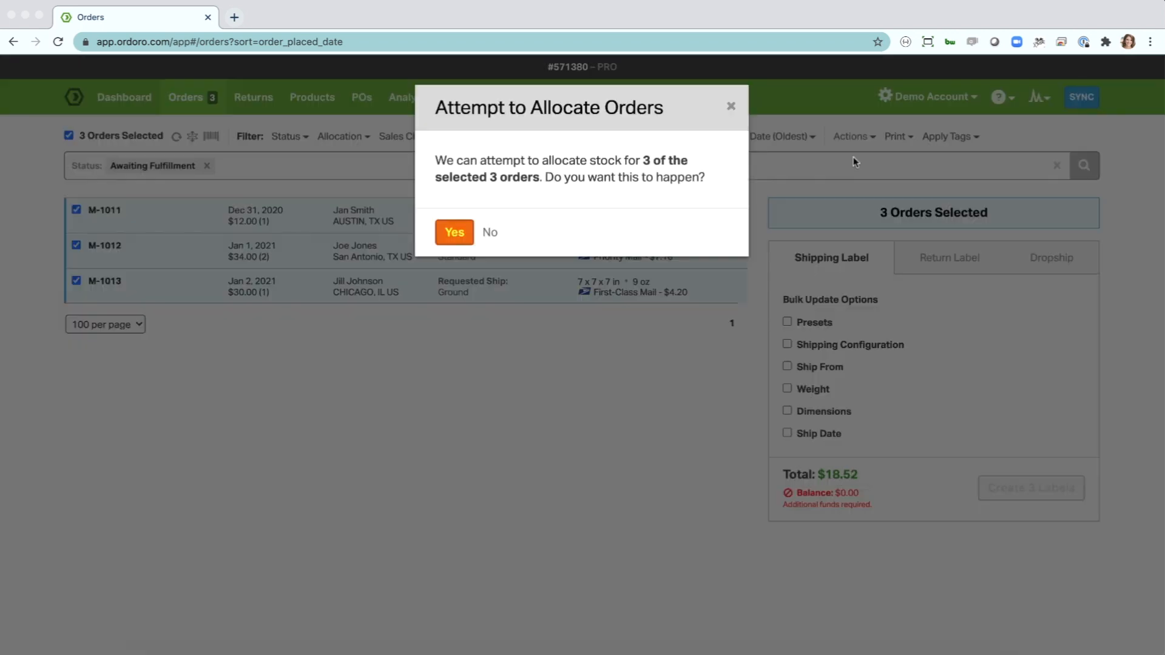
click(461, 230)
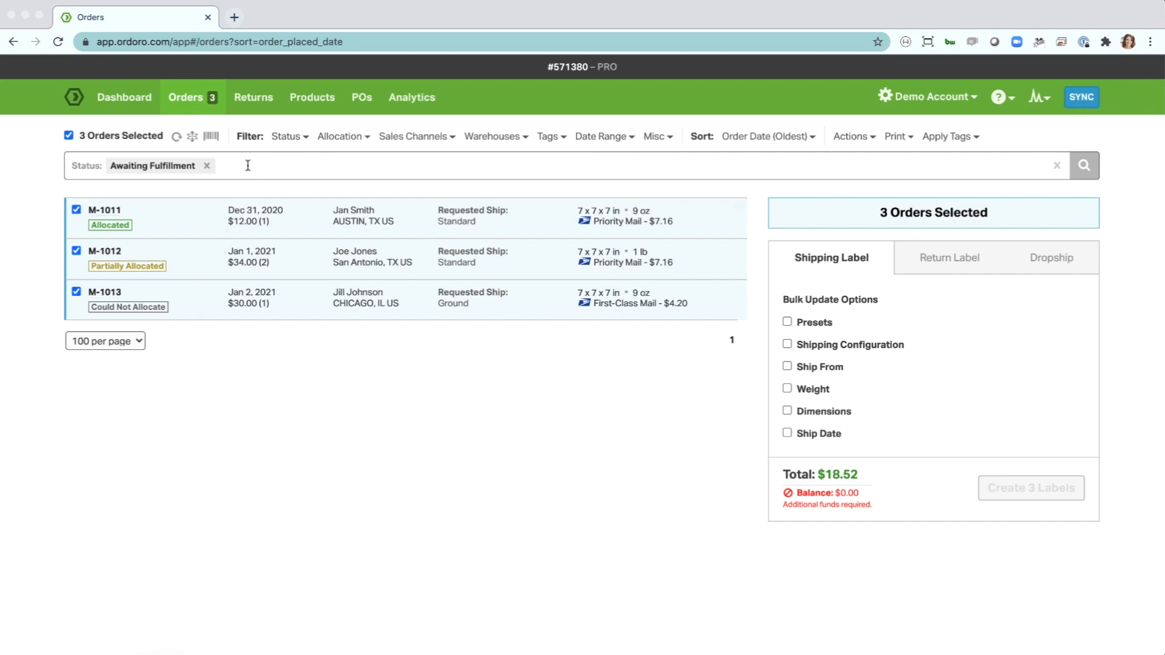
- Expand all the orders and examine the allocation status of each order and its line items
click(192, 137)
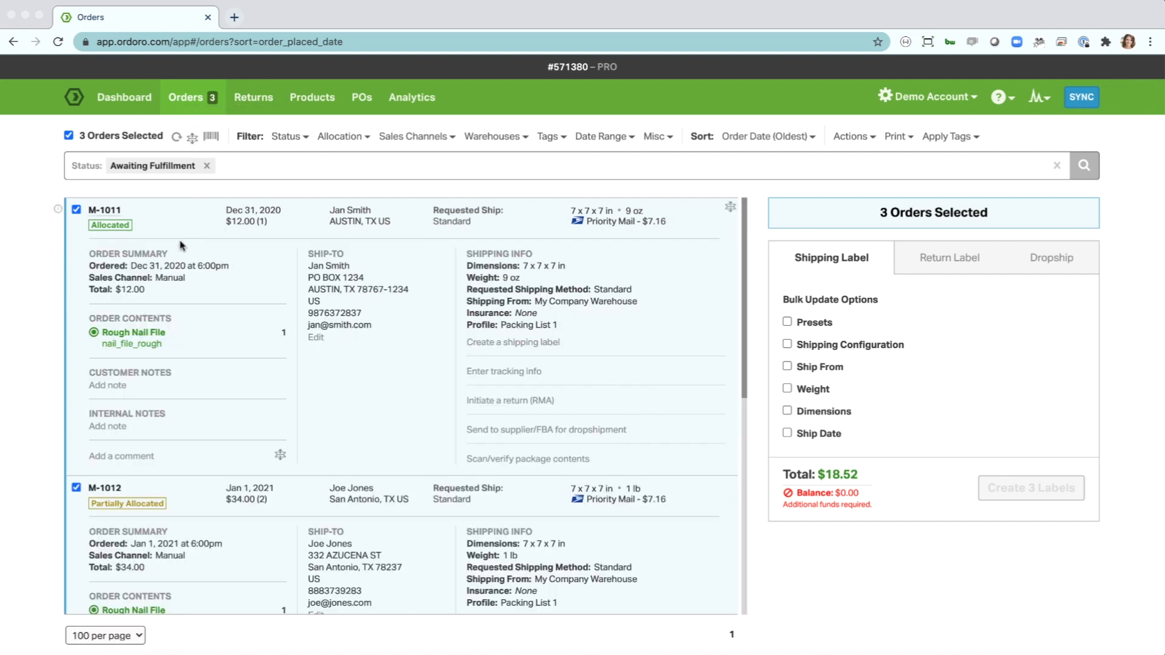
mouse_move(117, 224)
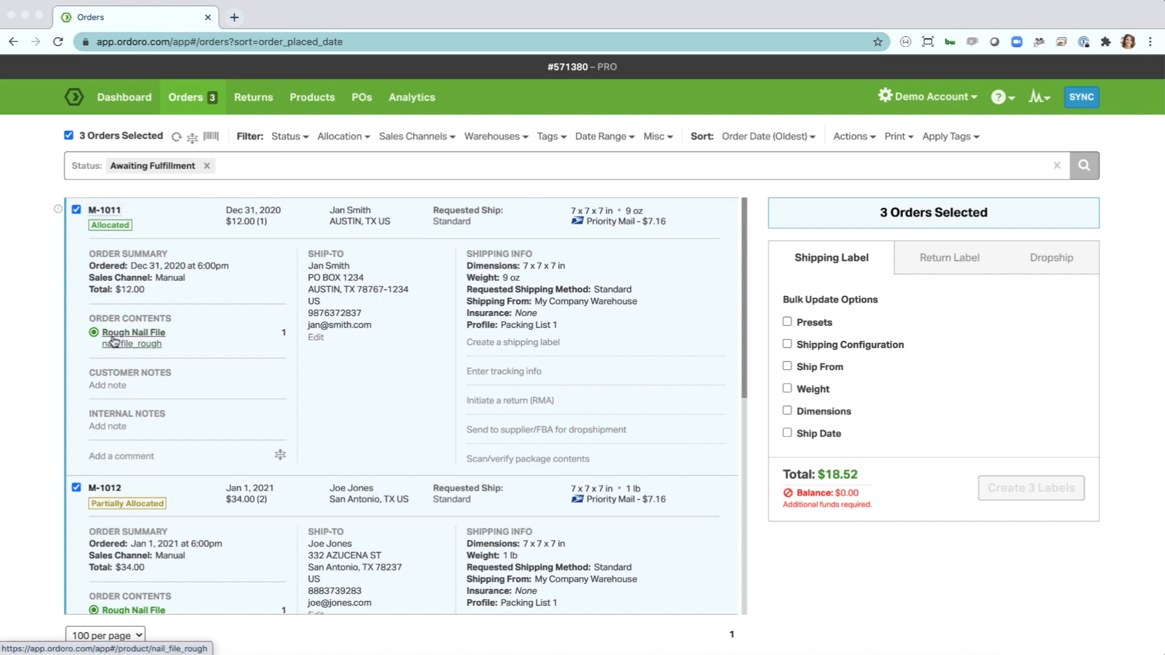
mouse_move(94, 337)
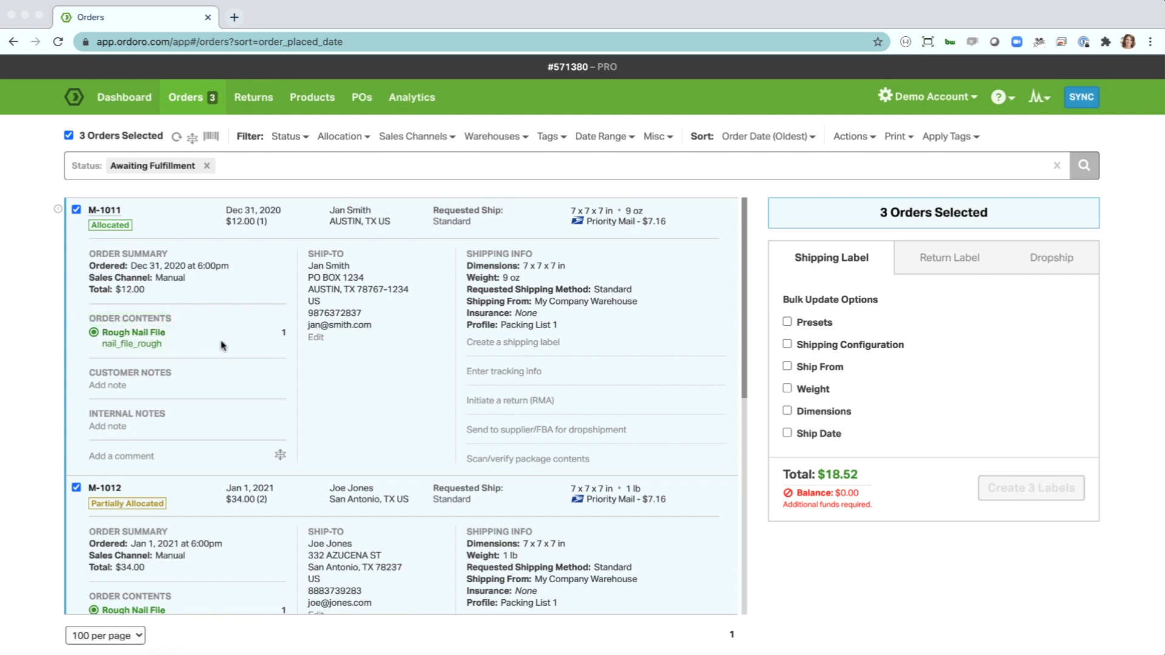
scroll(223, 346, down, 3)
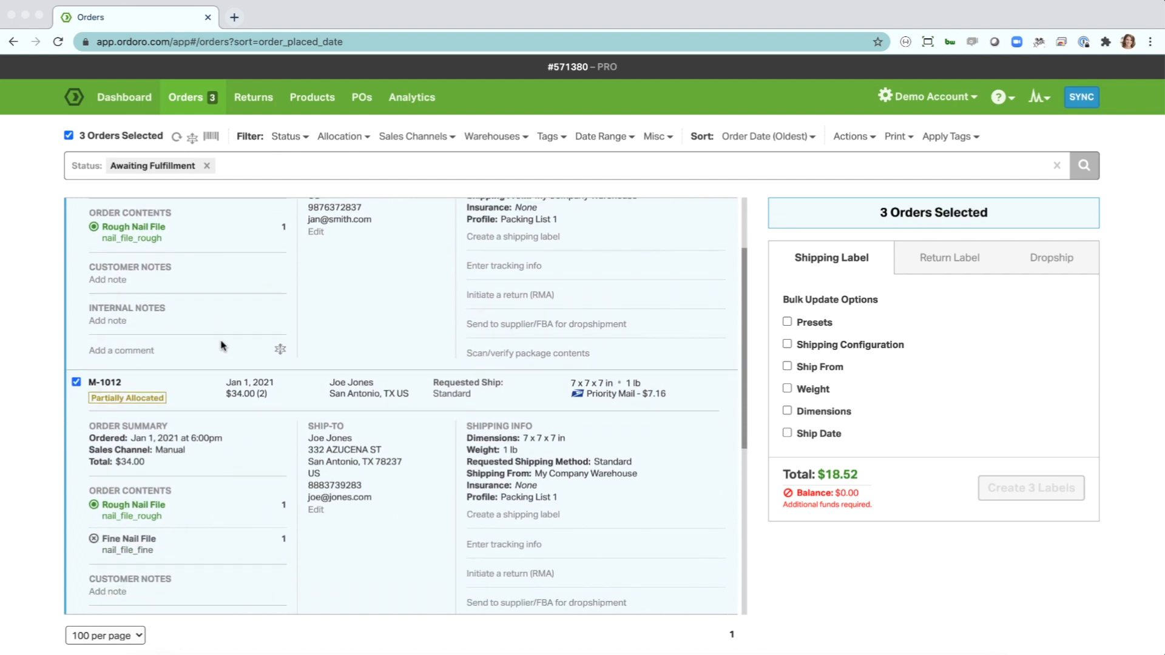
scroll(223, 345, down, 1)
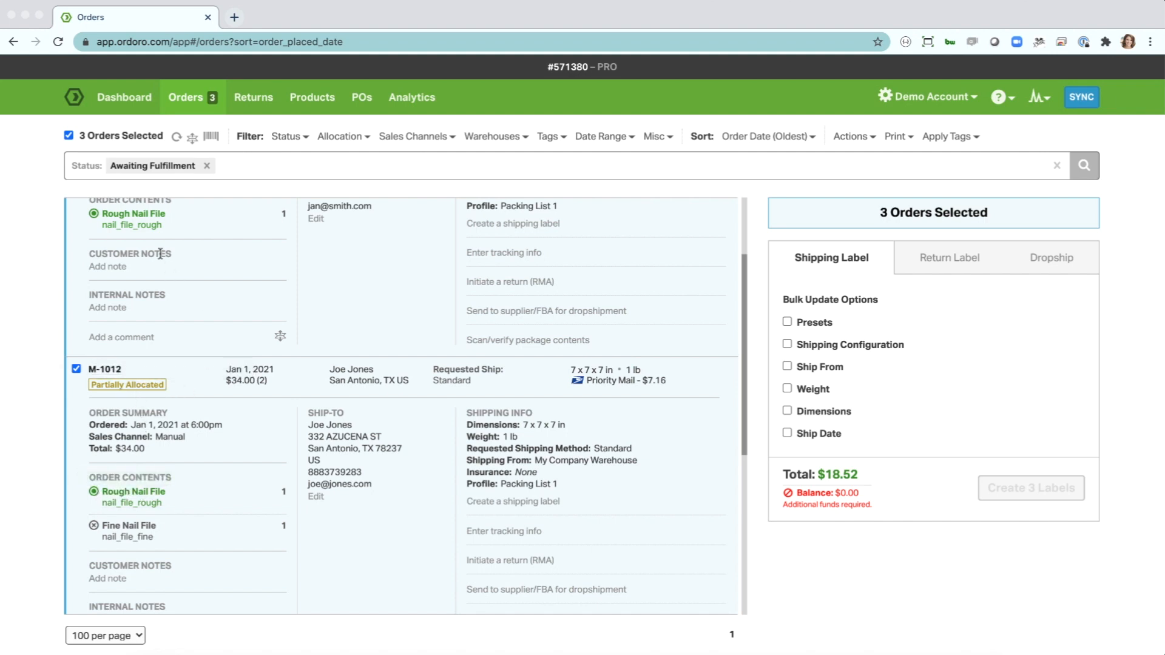
mouse_move(94, 495)
mouse_move(95, 525)
scroll(222, 511, down, 5)
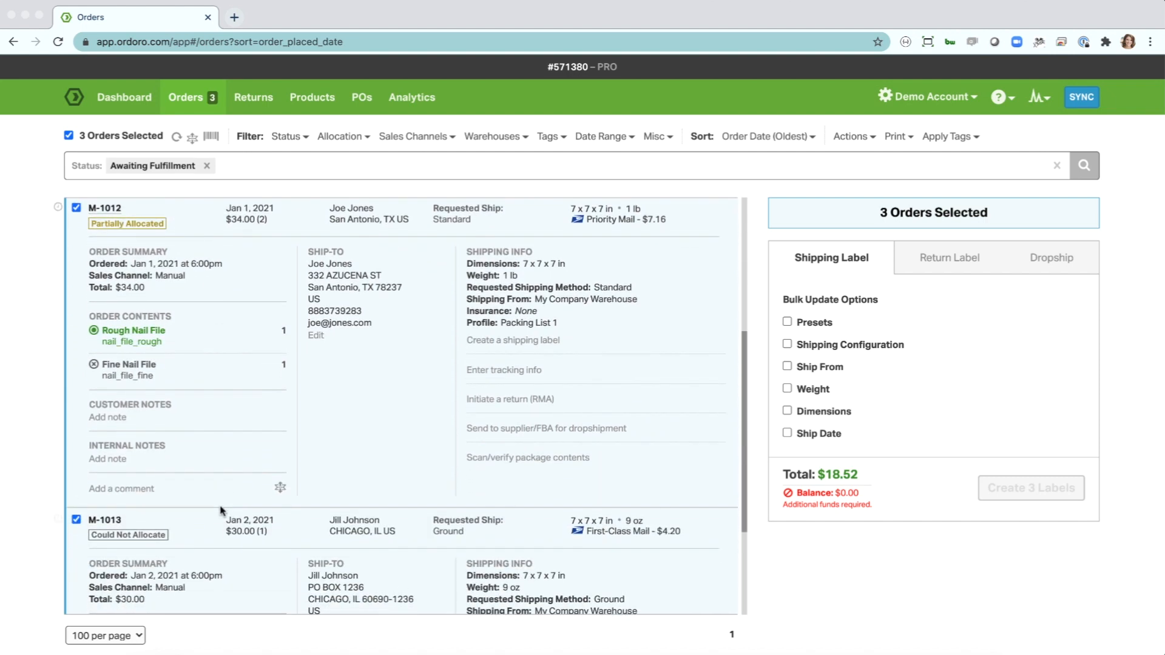
scroll(220, 507, down, 1)
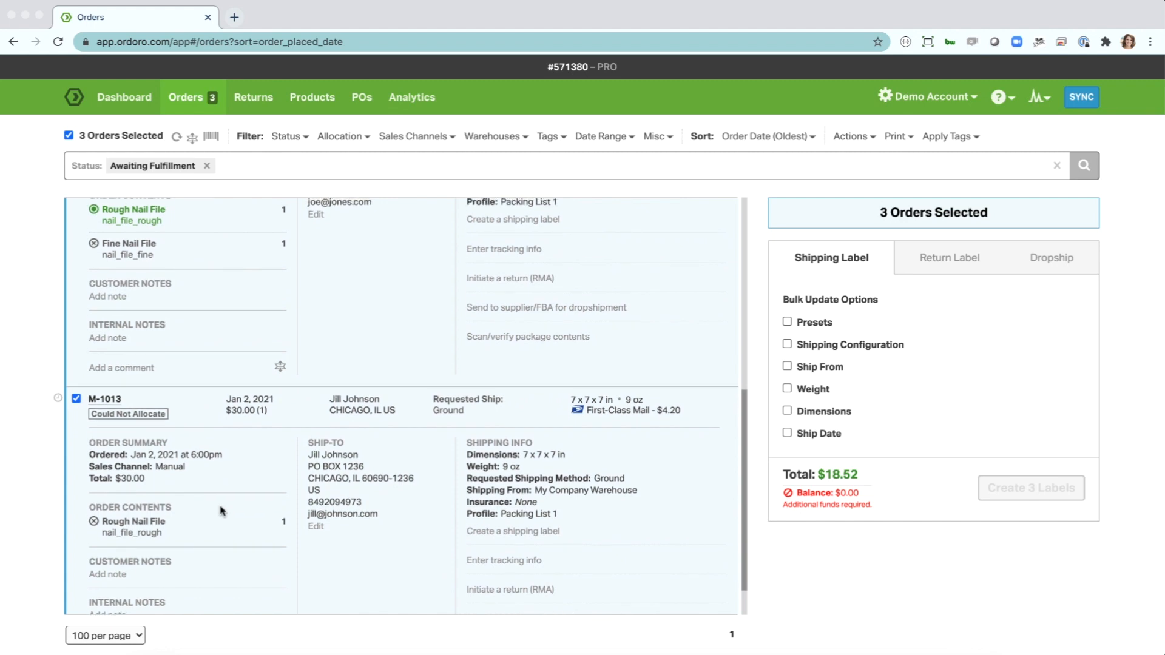
mouse_move(102, 407)
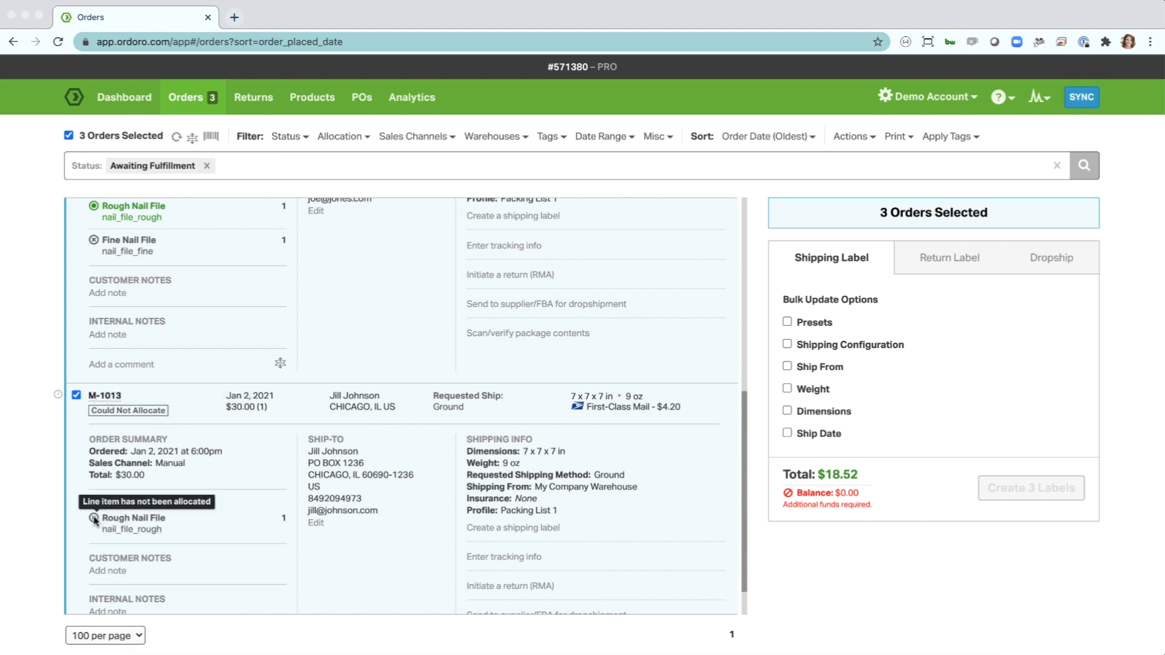
scroll(161, 519, up, 8)
scroll(161, 519, down, 6)
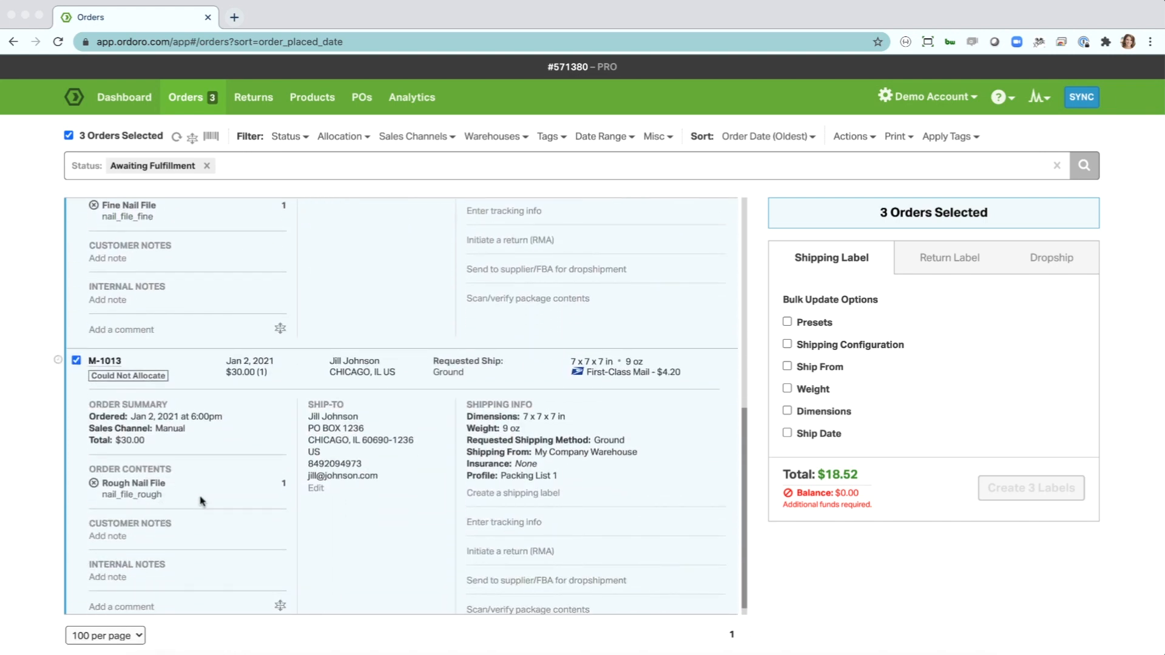
scroll(202, 500, down, 1)
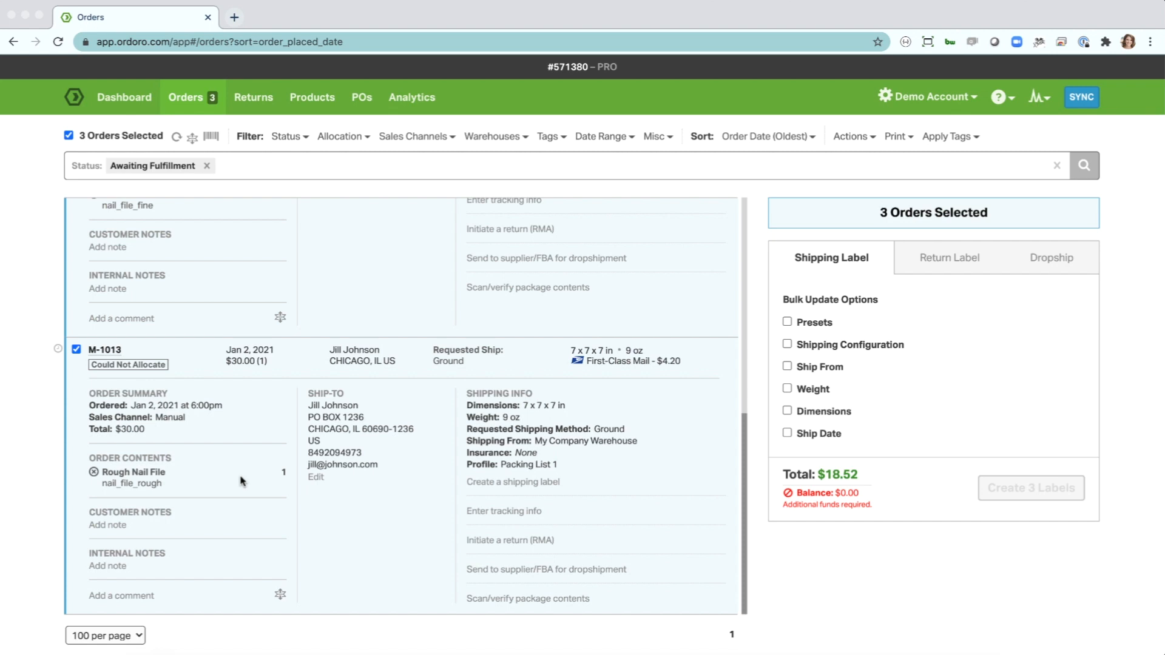
- Deselect all the orders and collapse their expanded details
scroll(241, 482, up, 3)
scroll(255, 246, up, 5)
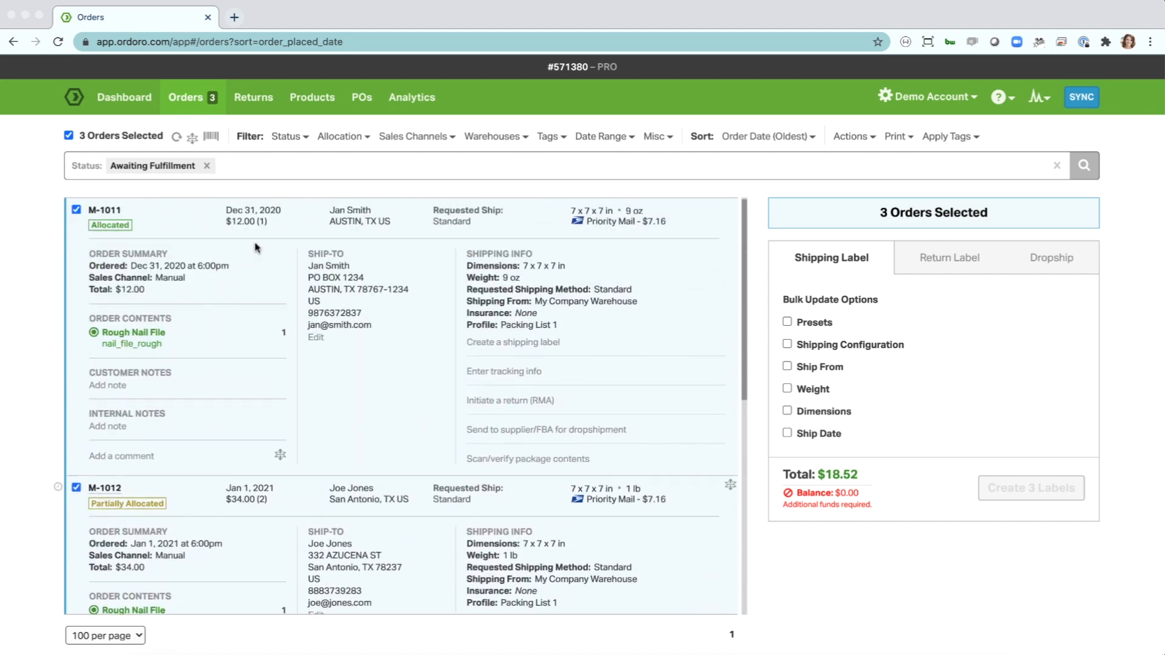
click(68, 136)
click(176, 139)
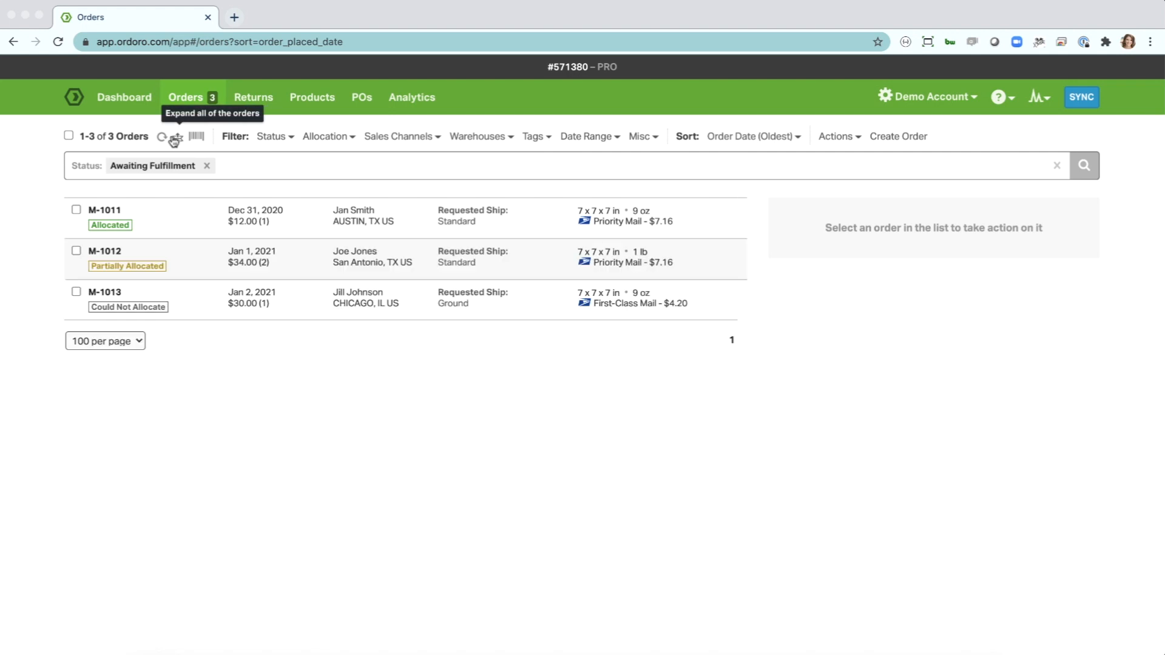
- View the orders filtered to Allocated and Partially Allocated, and remove both allocation filters
click(332, 138)
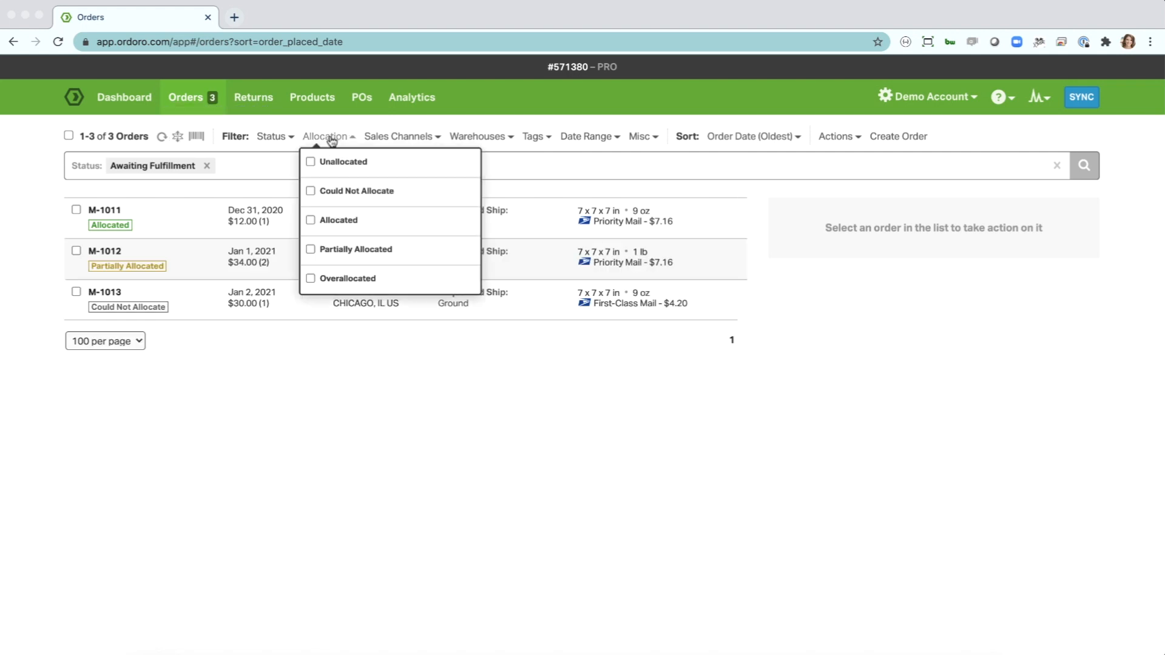
click(311, 220)
click(310, 250)
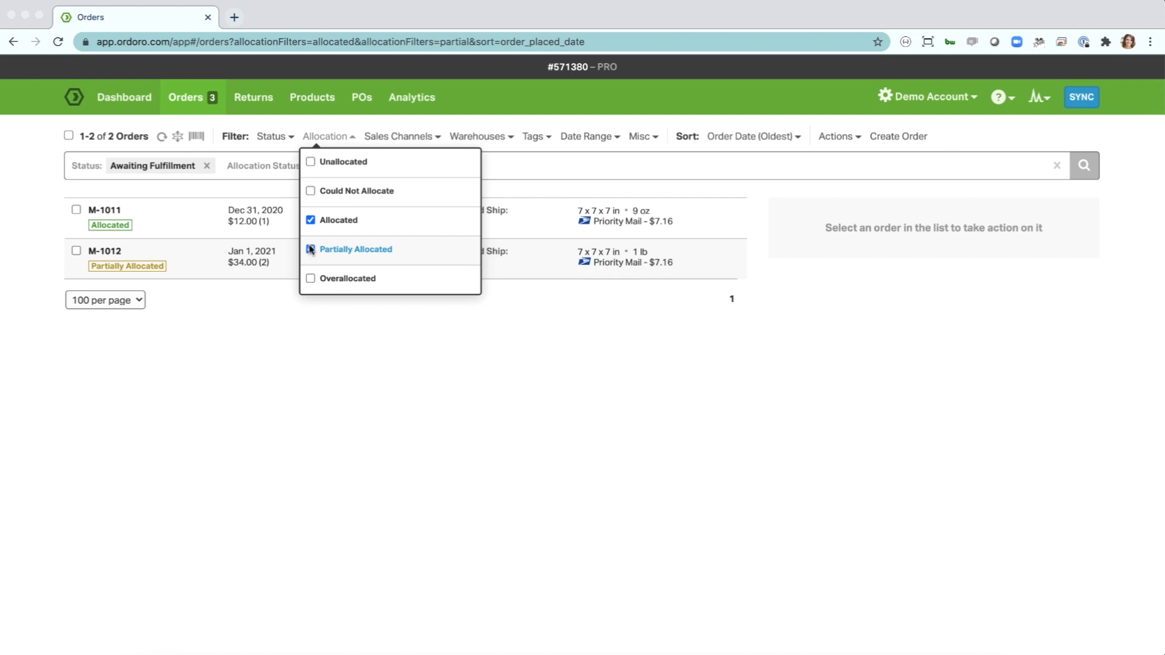
click(311, 250)
click(310, 220)
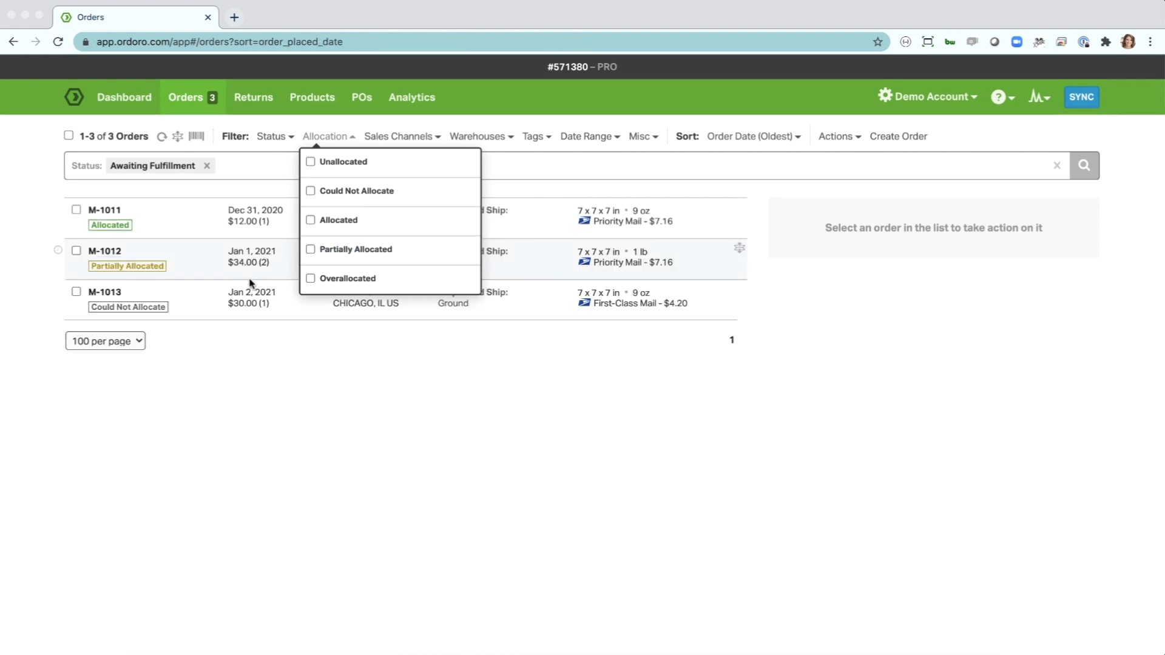
click(262, 356)
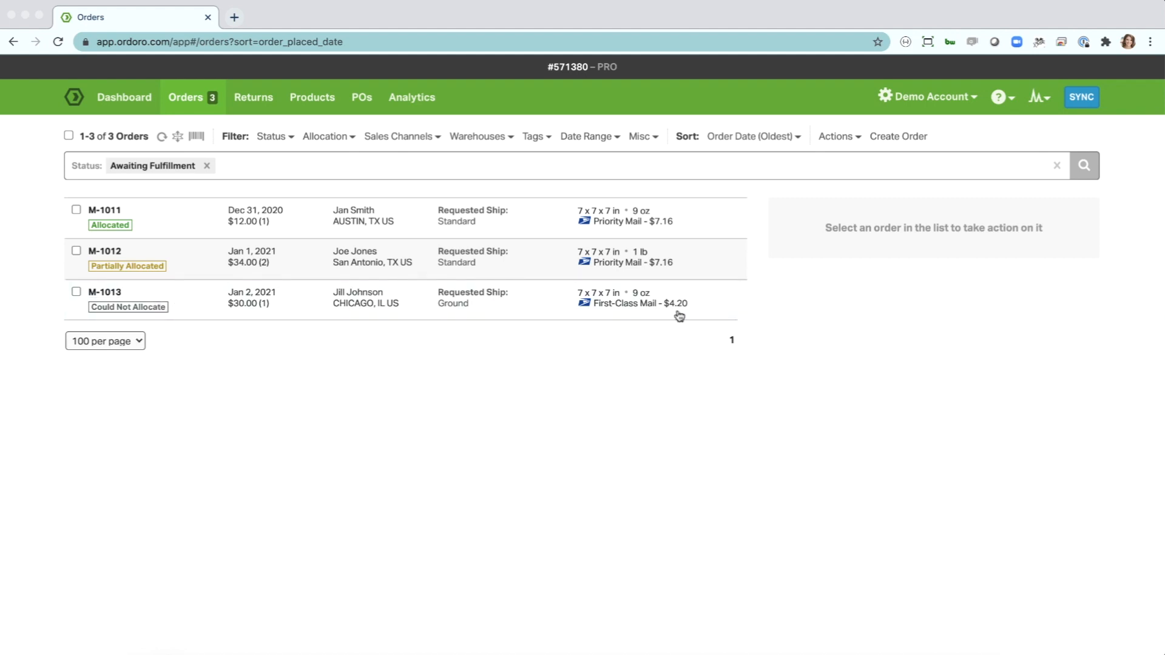
- Expand the order marked Could Not Allocate, check its Rough Nail File product's warehouse stock, and return to the orders list
click(737, 287)
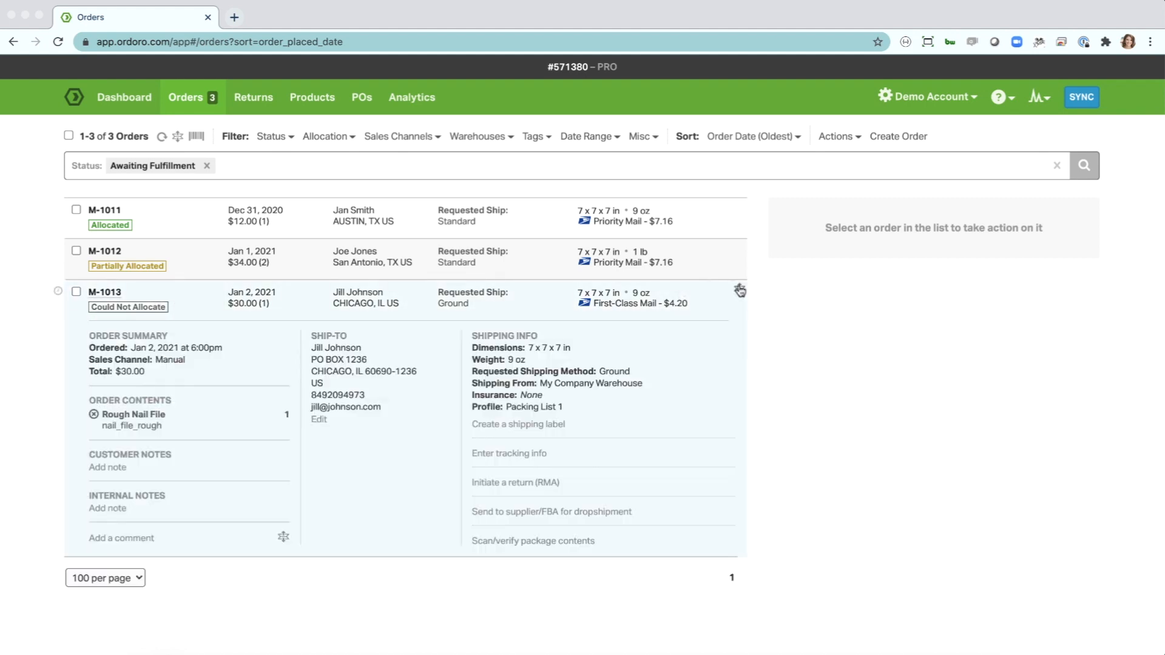
click(101, 415)
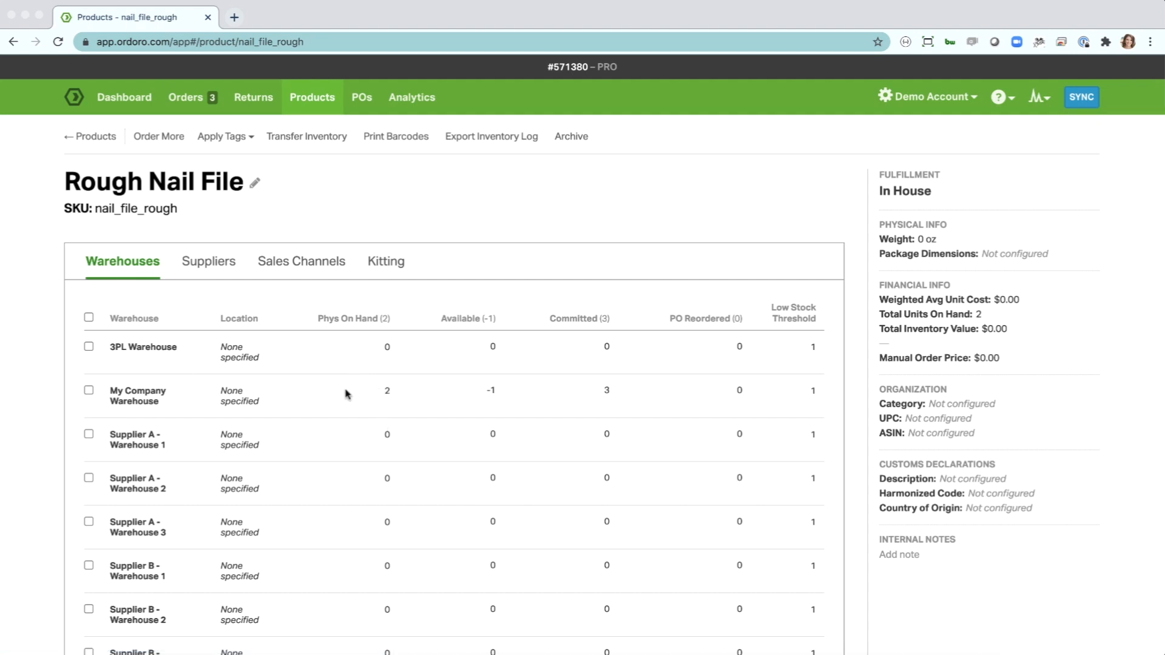
scroll(345, 395, left, 5)
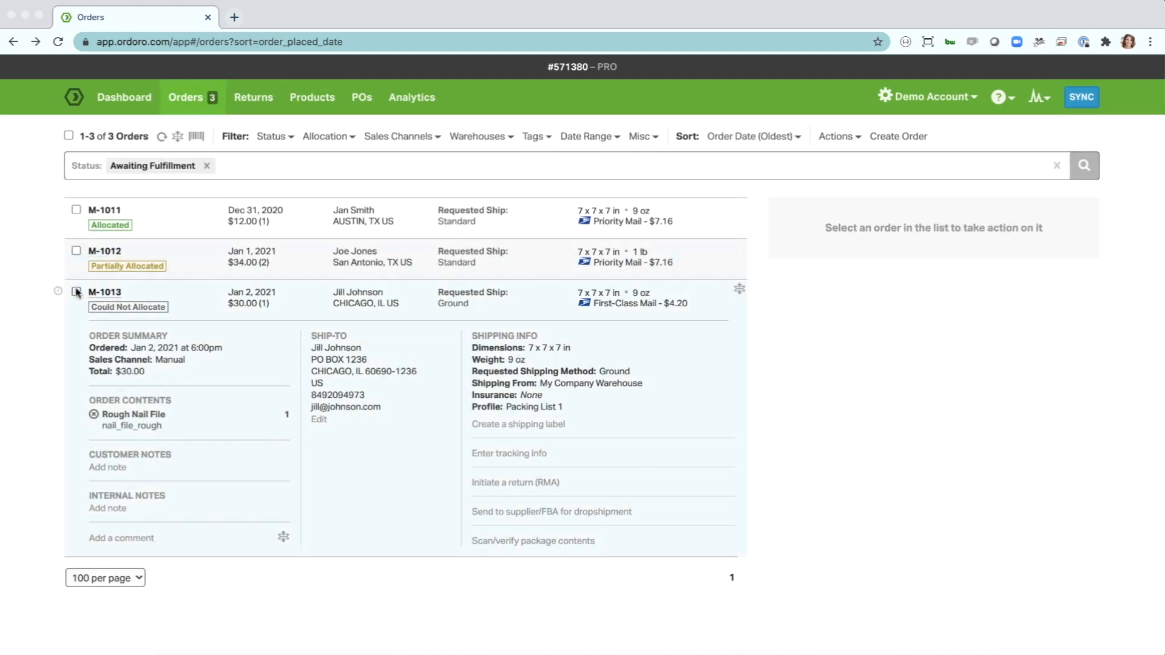
- Mark the order with the Could Not Allocate status as shipped and confirm it
click(77, 292)
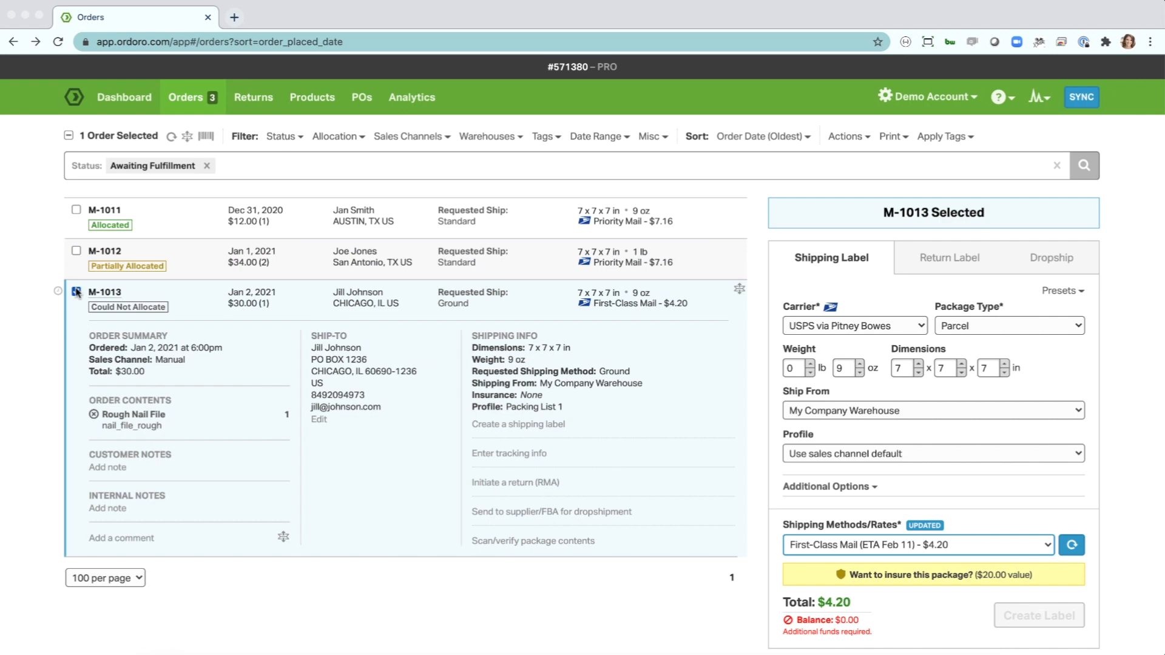
click(845, 137)
click(837, 223)
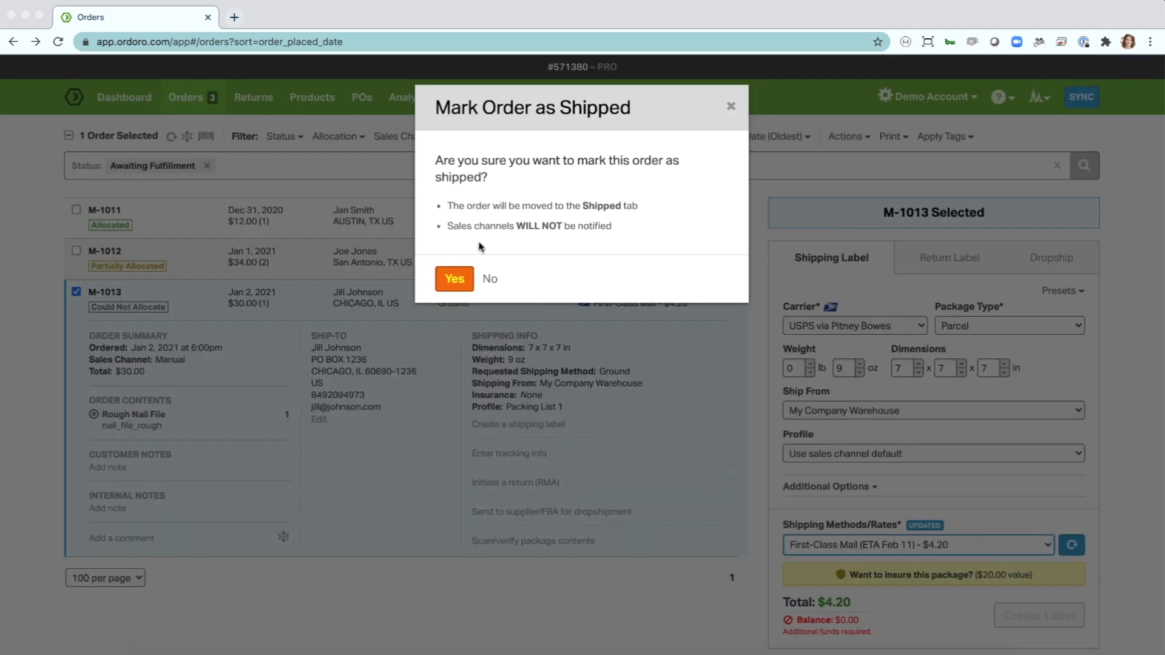
click(455, 279)
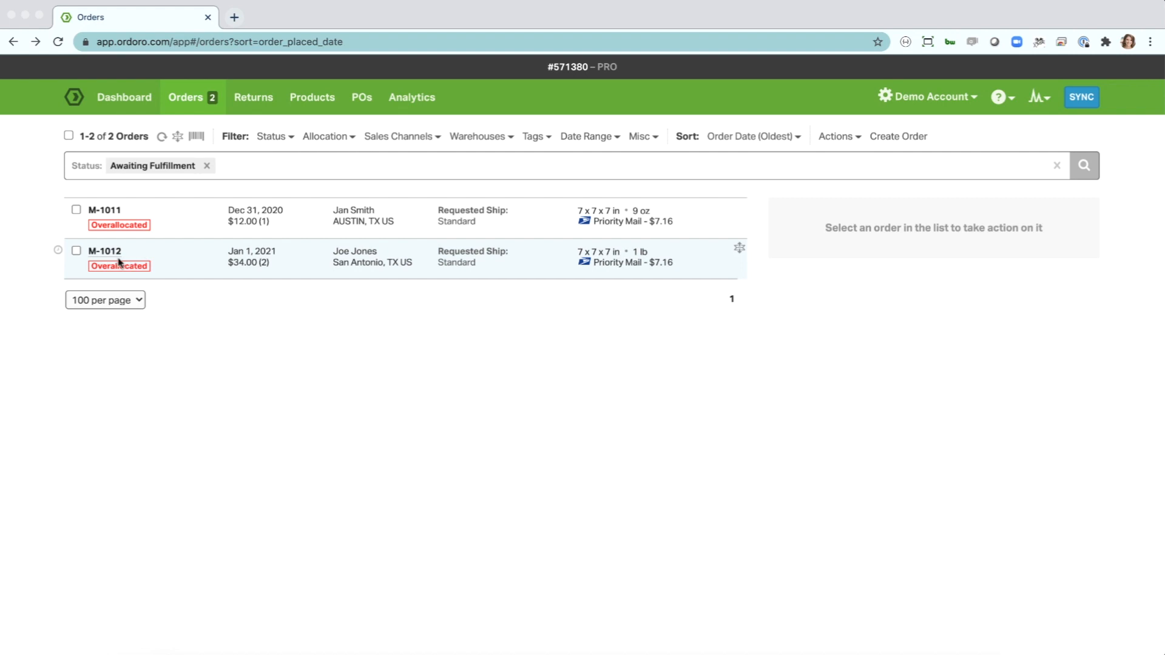
- Deallocate the overallocated order dated Jan 1, 2021, confirm the deallocation, and deselect the order
click(76, 251)
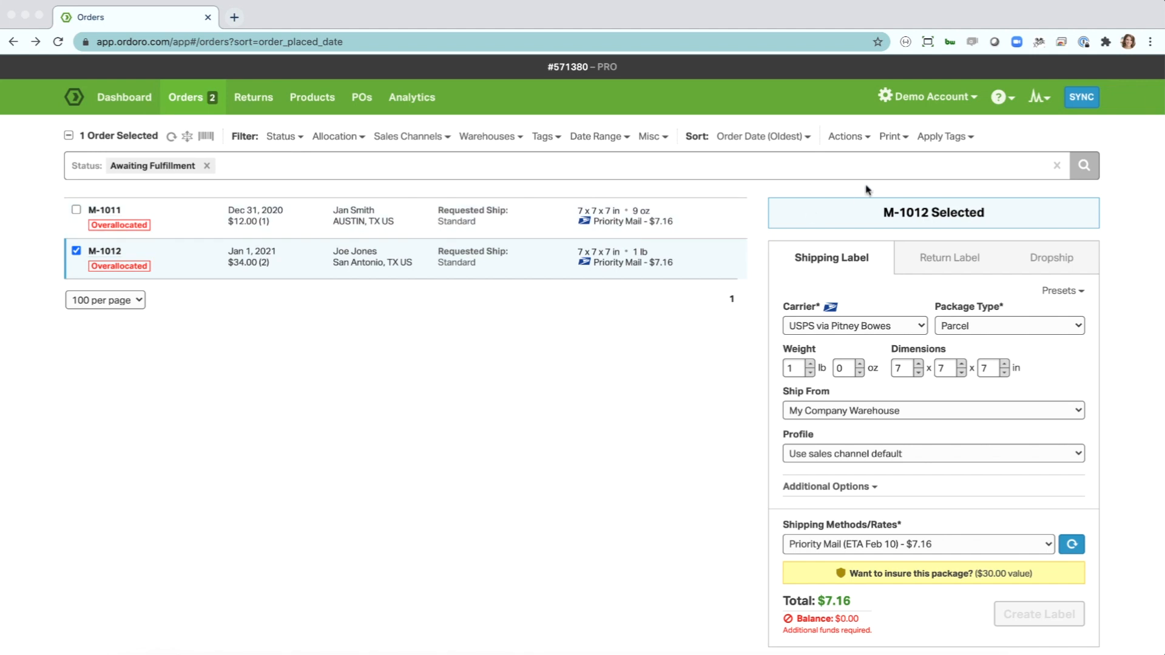
click(855, 137)
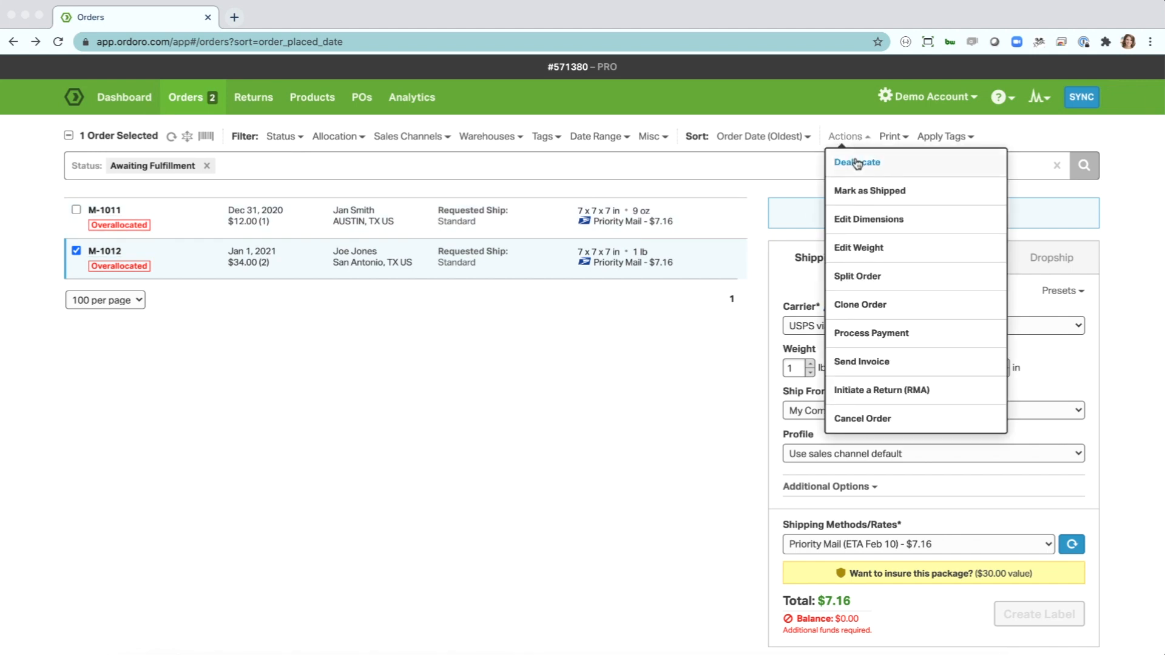
click(855, 161)
click(455, 232)
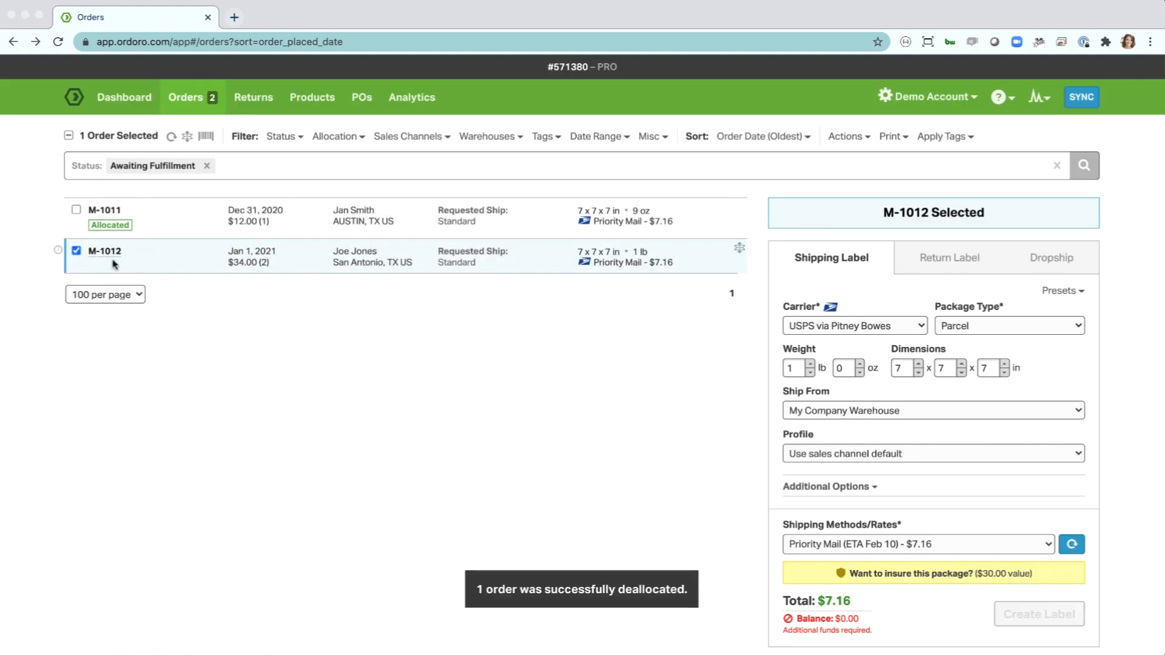
click(77, 252)
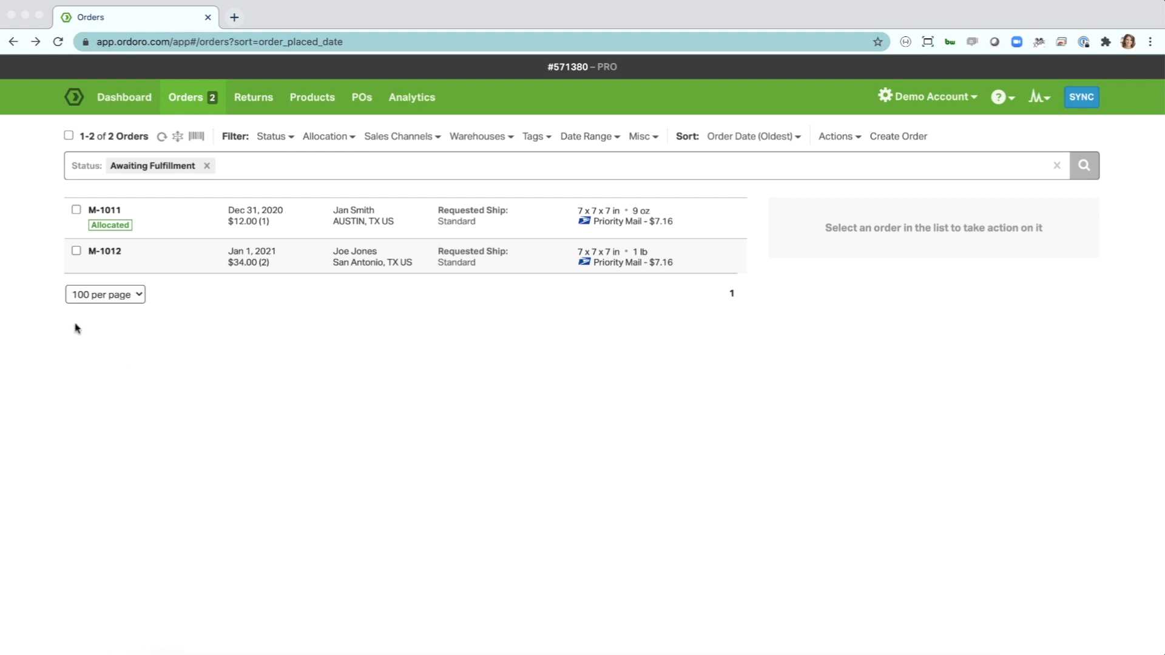
- Allocate both orders awaiting fulfillment, confirm the allocation, and clear the selection
click(69, 135)
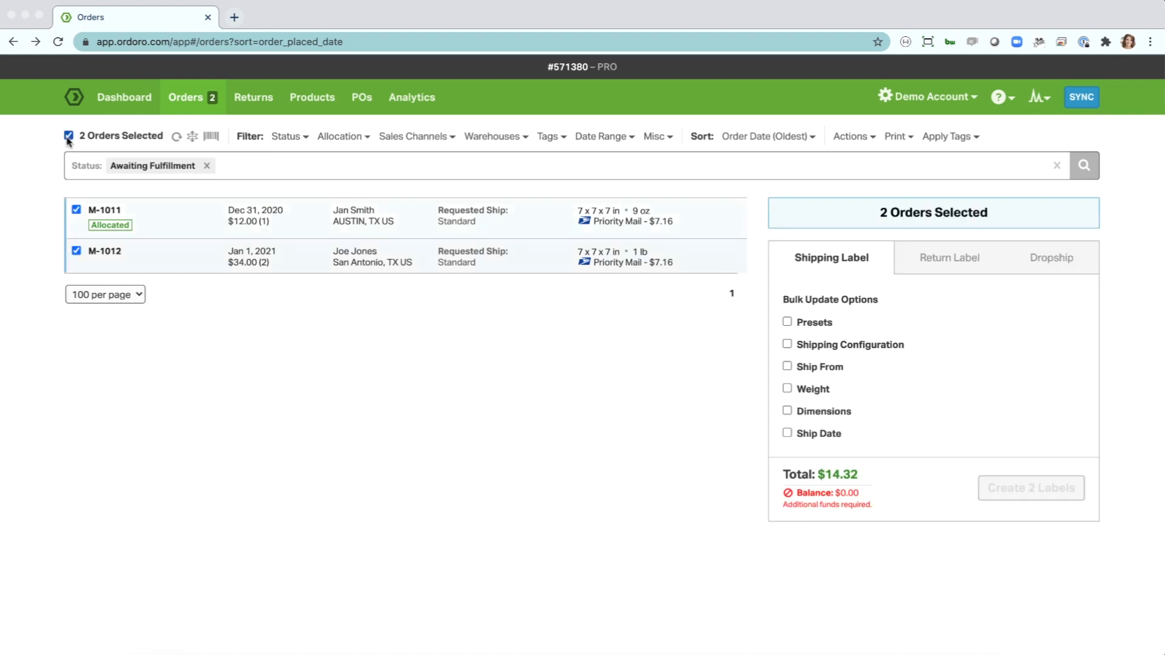
click(851, 136)
click(842, 163)
click(449, 233)
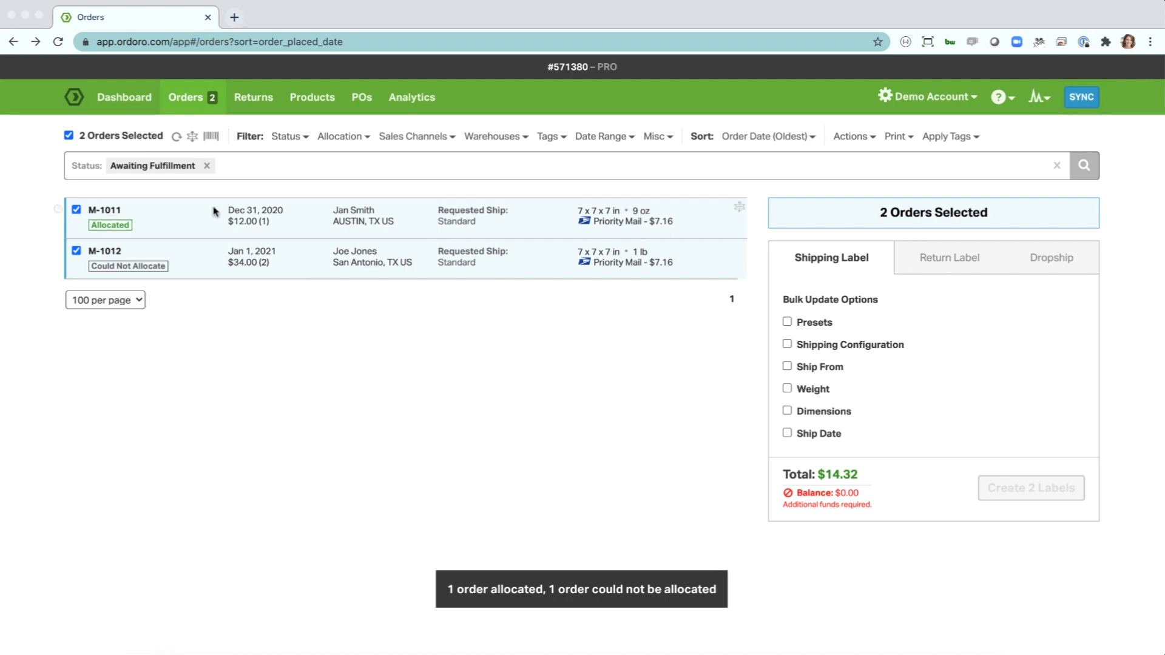
click(68, 136)
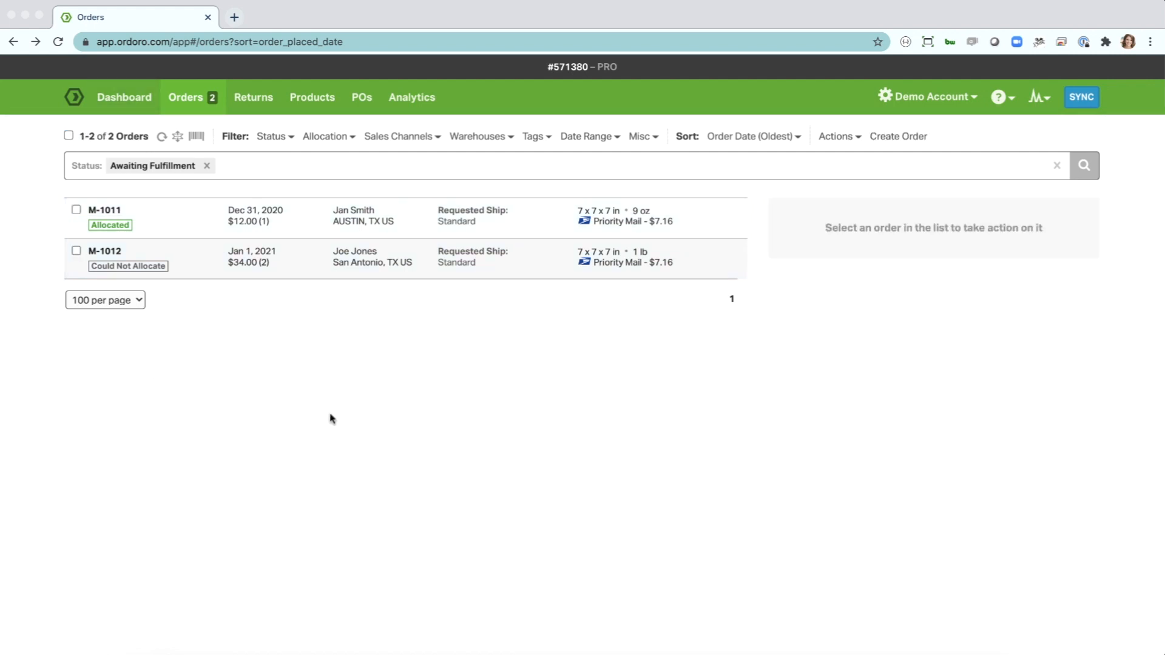
- Open the automation rules in the account settings
click(920, 106)
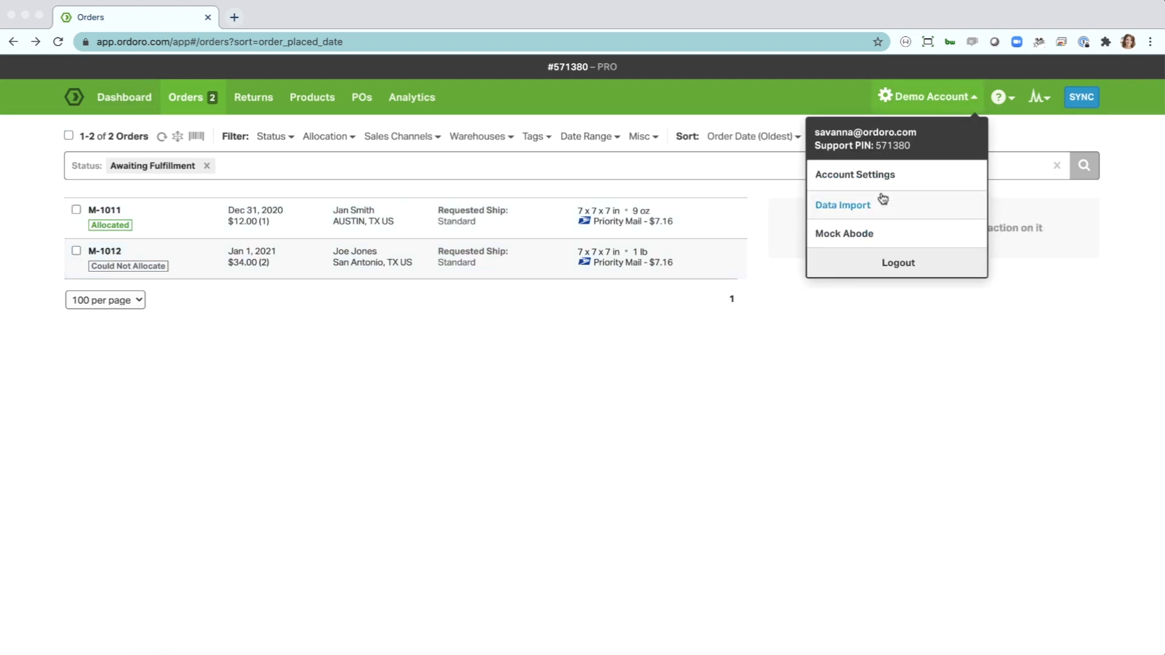
click(880, 174)
scroll(170, 531, down, 5)
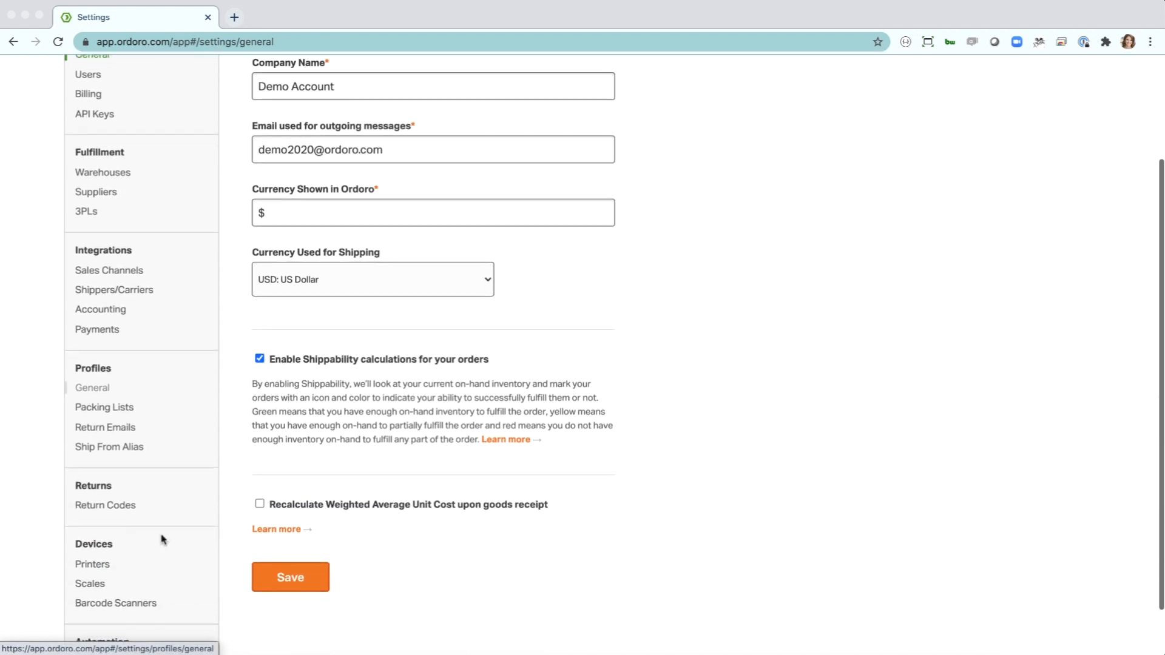
click(87, 623)
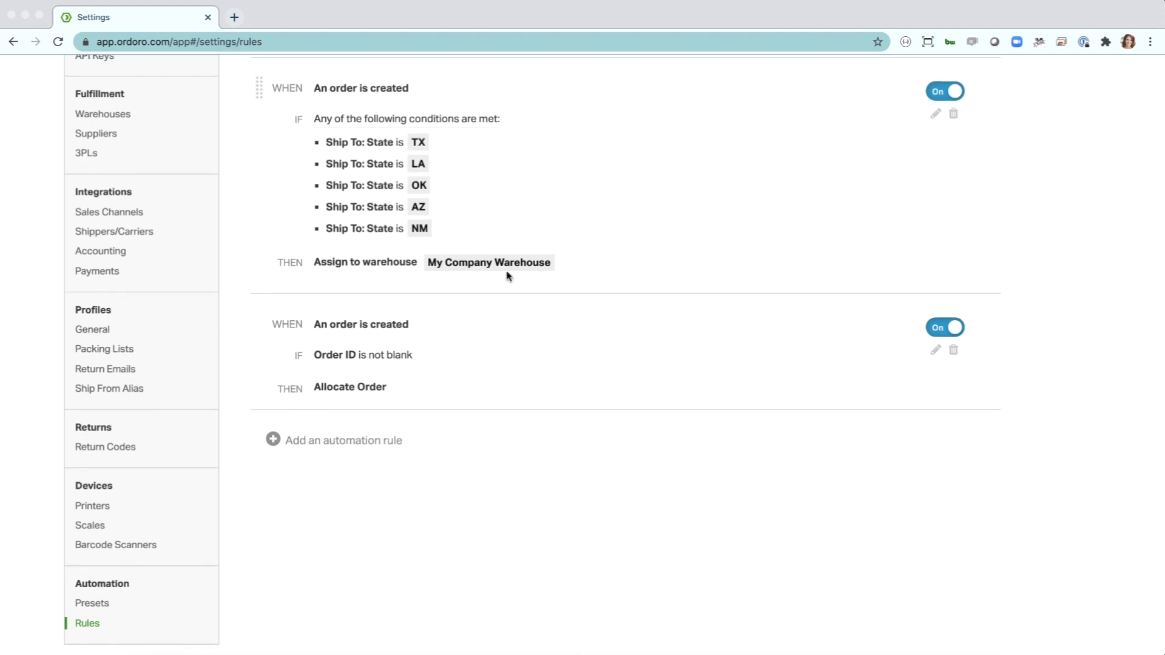
- Start a new automation rule for created orders with the condition that Order ID is not blank
click(347, 444)
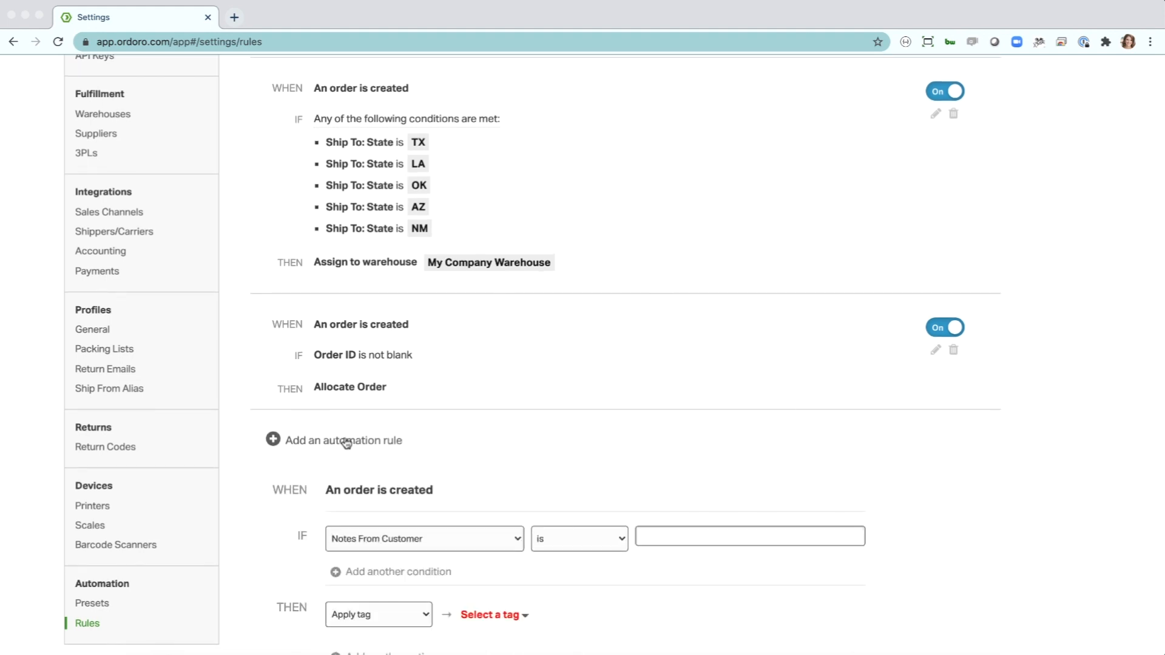
scroll(346, 443, down, 2)
click(374, 461)
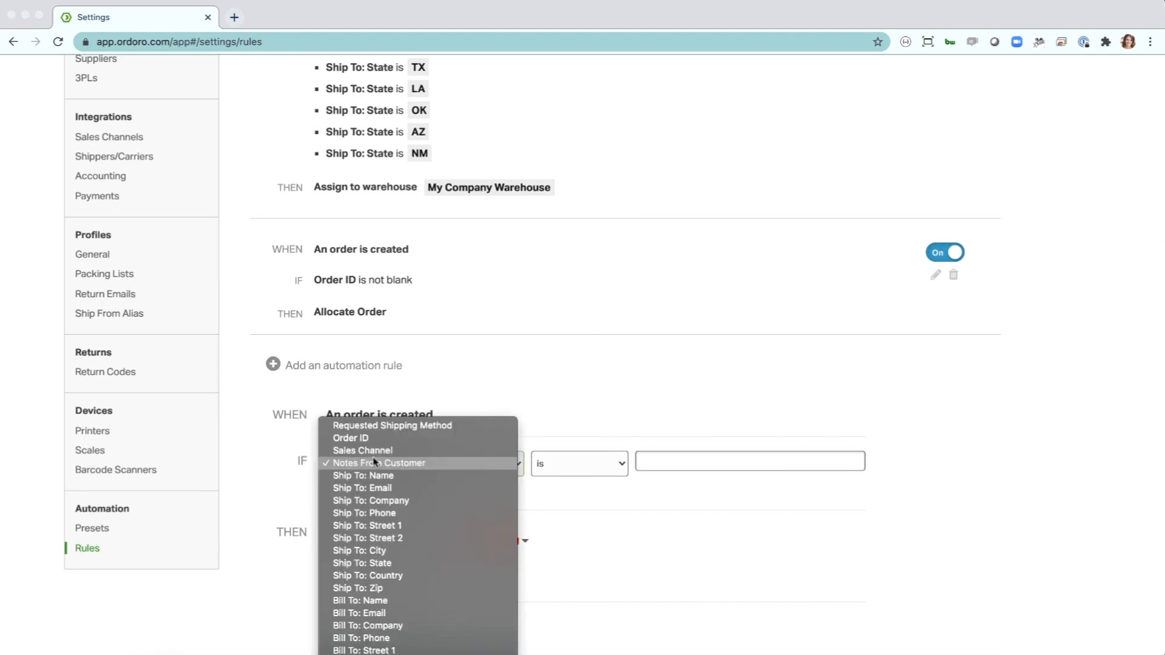
click(372, 438)
click(562, 465)
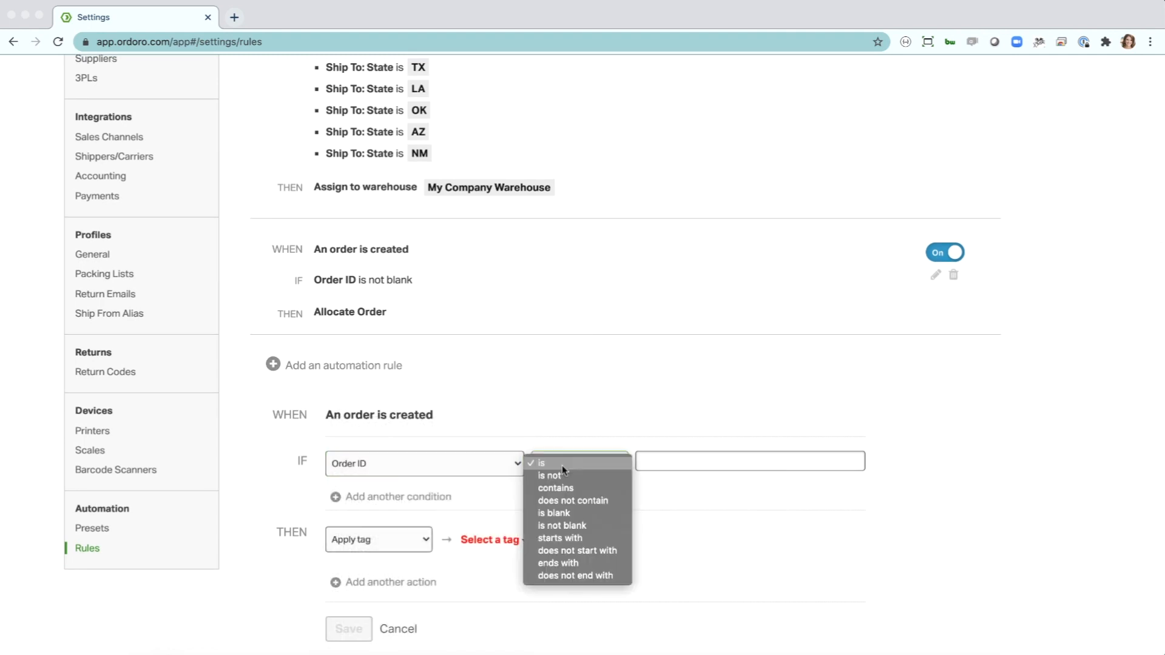
click(562, 526)
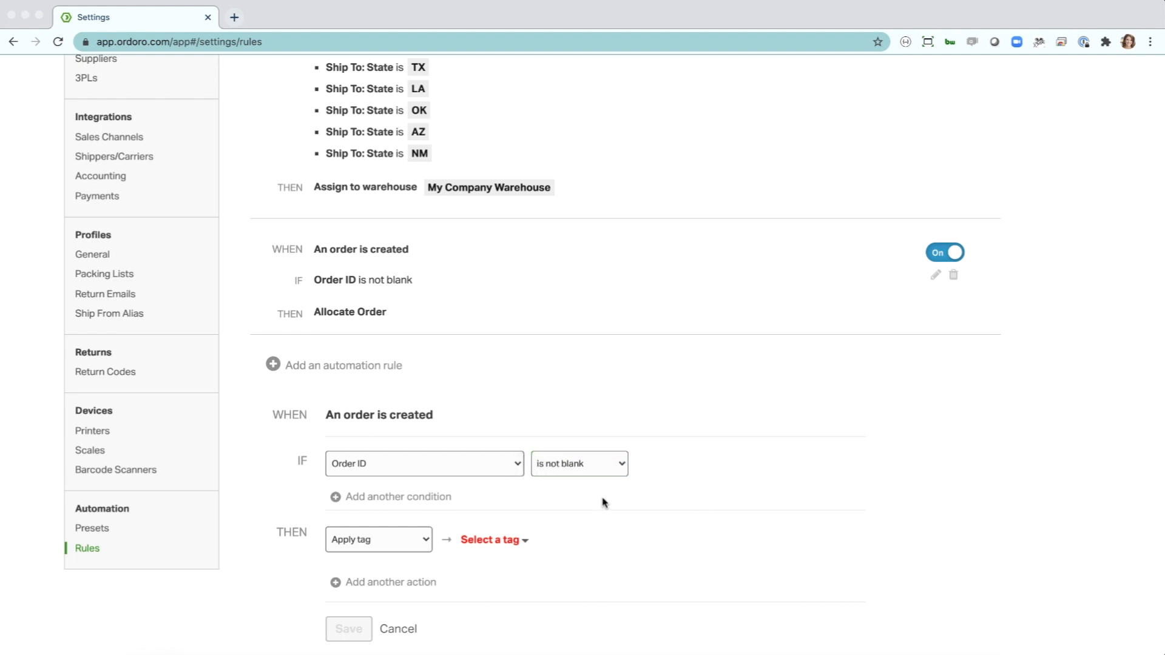
- Set the new rule's action to Allocate order and save the rule
click(400, 549)
click(364, 526)
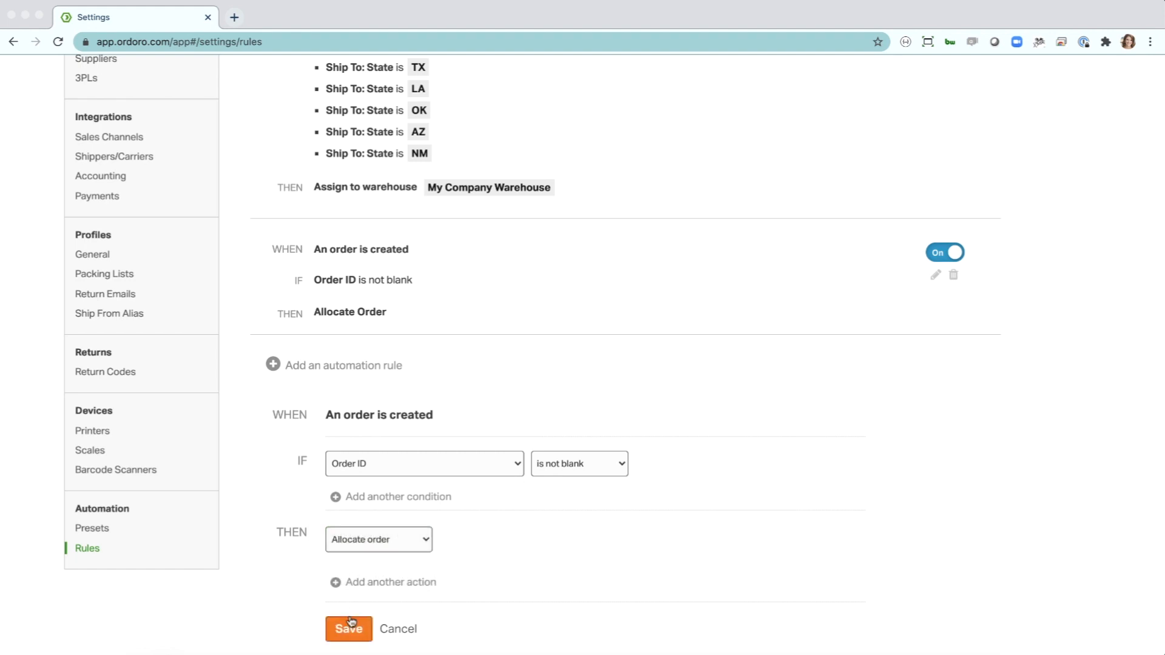
click(350, 629)
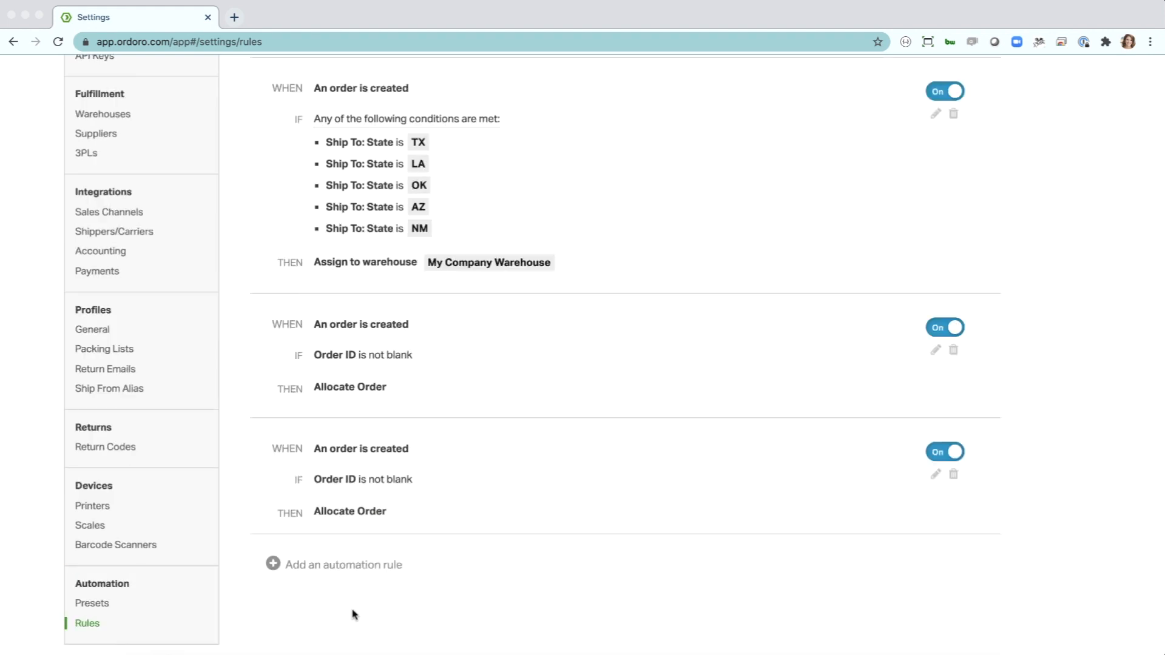
- Start a new manual order and fill its shipping address by looking up the customer's name and choosing the saved match
scroll(354, 614, up, 5)
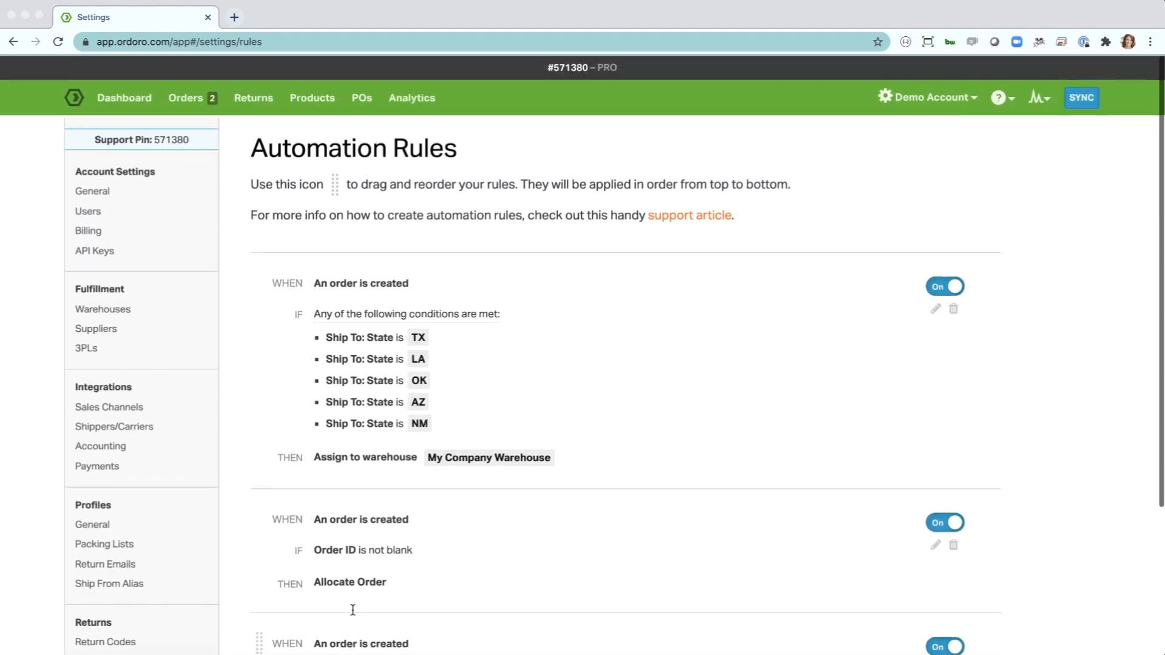
click(188, 98)
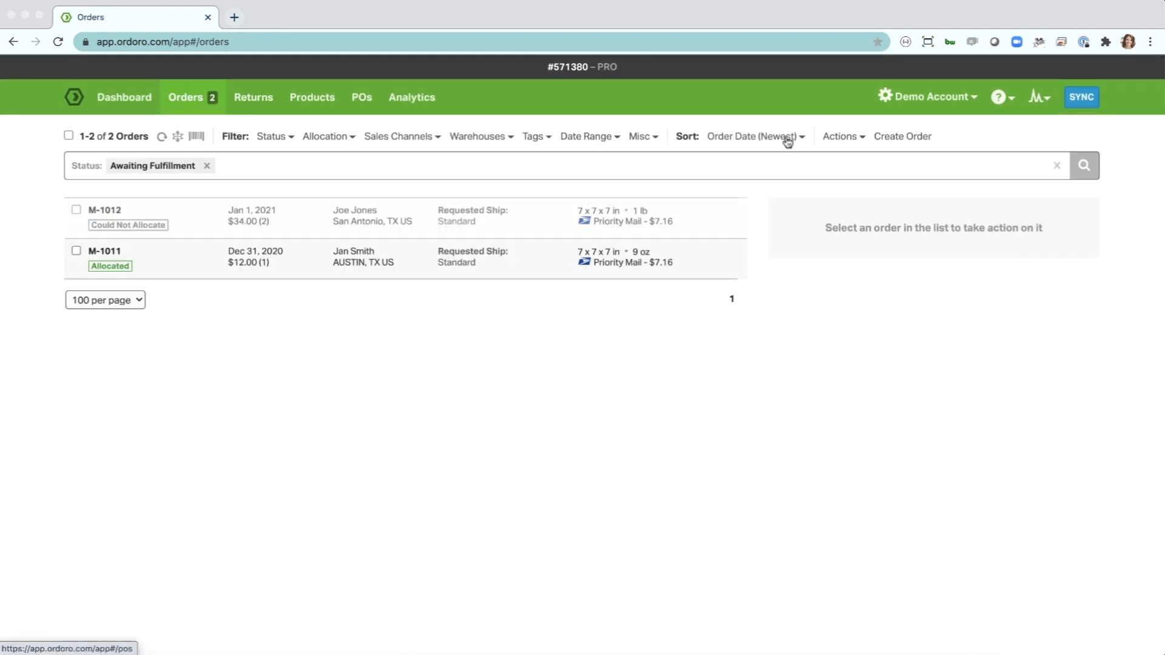
click(883, 139)
click(501, 251)
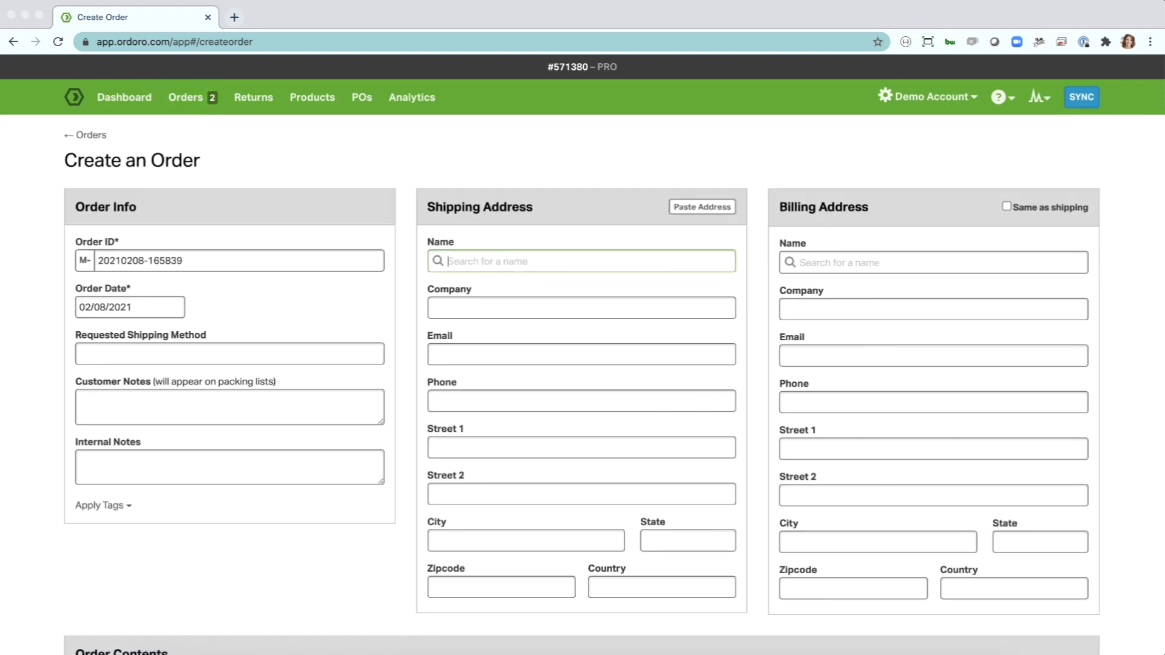
text(John doe)
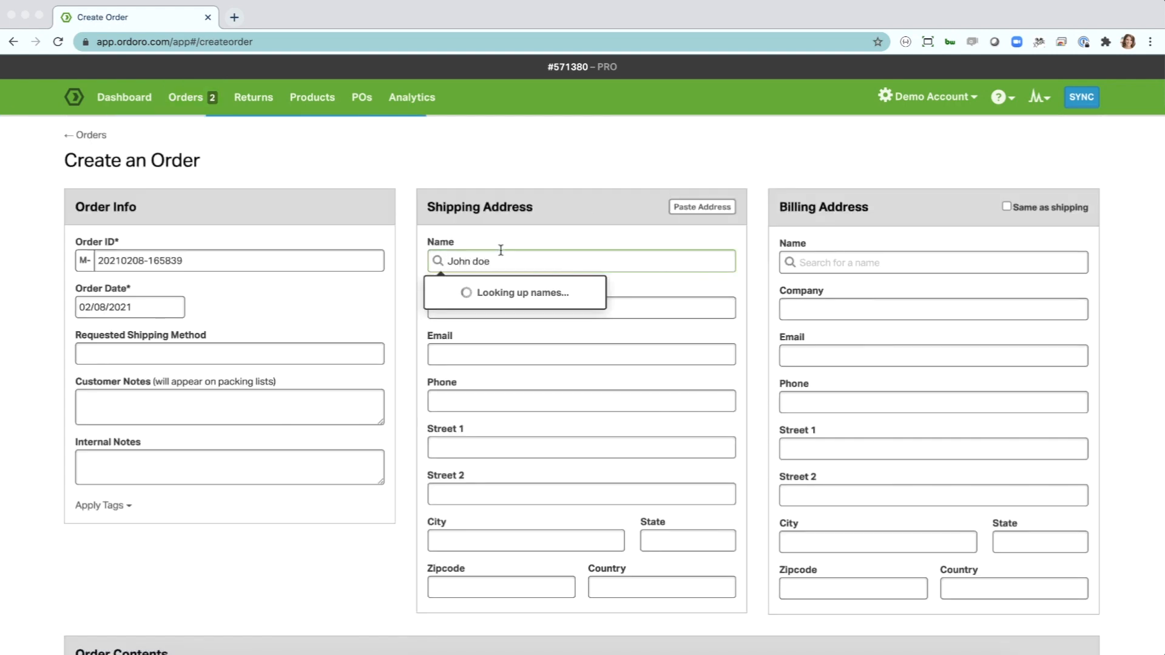
click(496, 333)
scroll(271, 522, down, 1)
scroll(271, 521, down, 2)
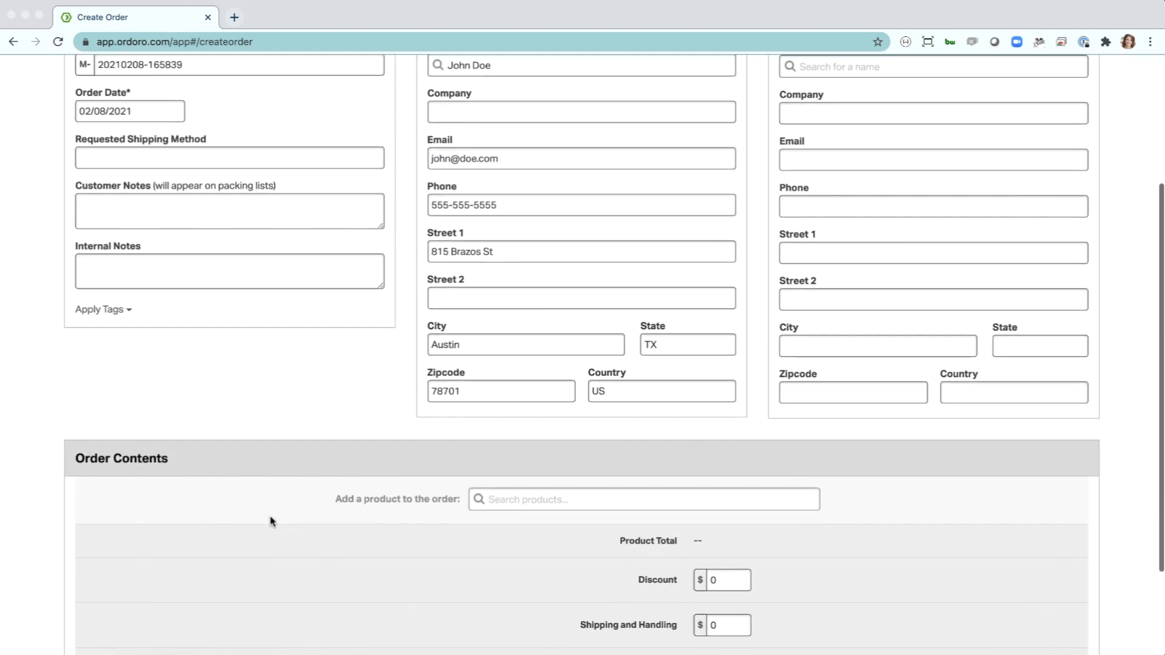
- Add the Dance Poster - Attitude product to the order contents and create the order
click(537, 504)
text(dacne poster)
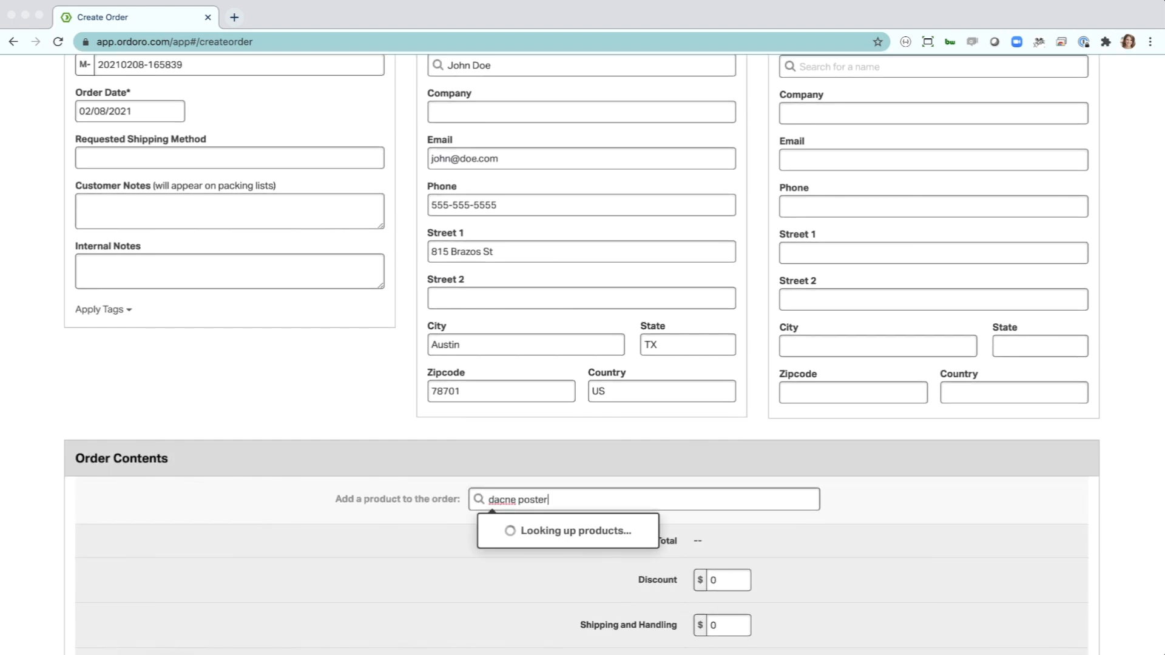
double_click(502, 499)
text(dance)
click(562, 533)
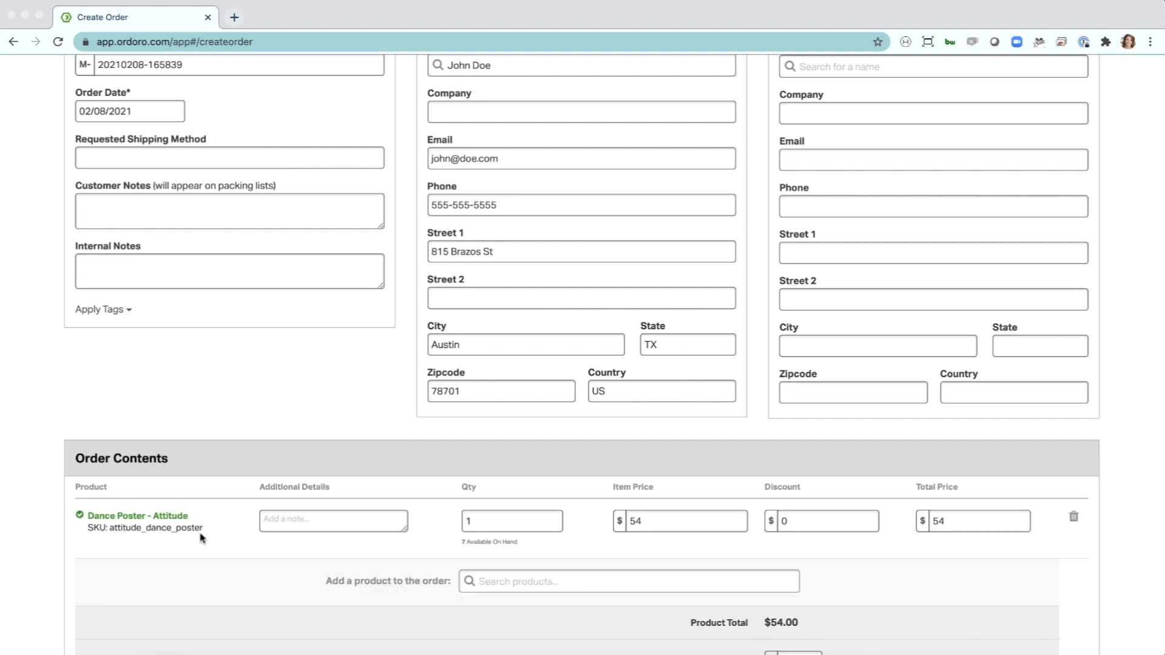
scroll(202, 538, down, 3)
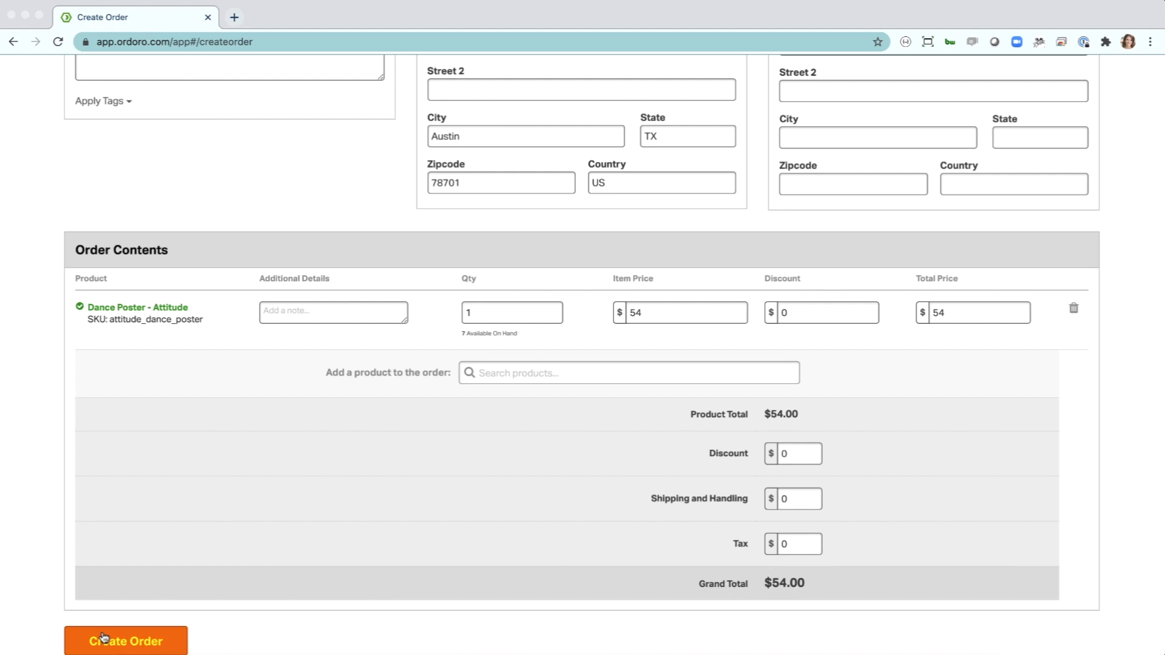
click(104, 637)
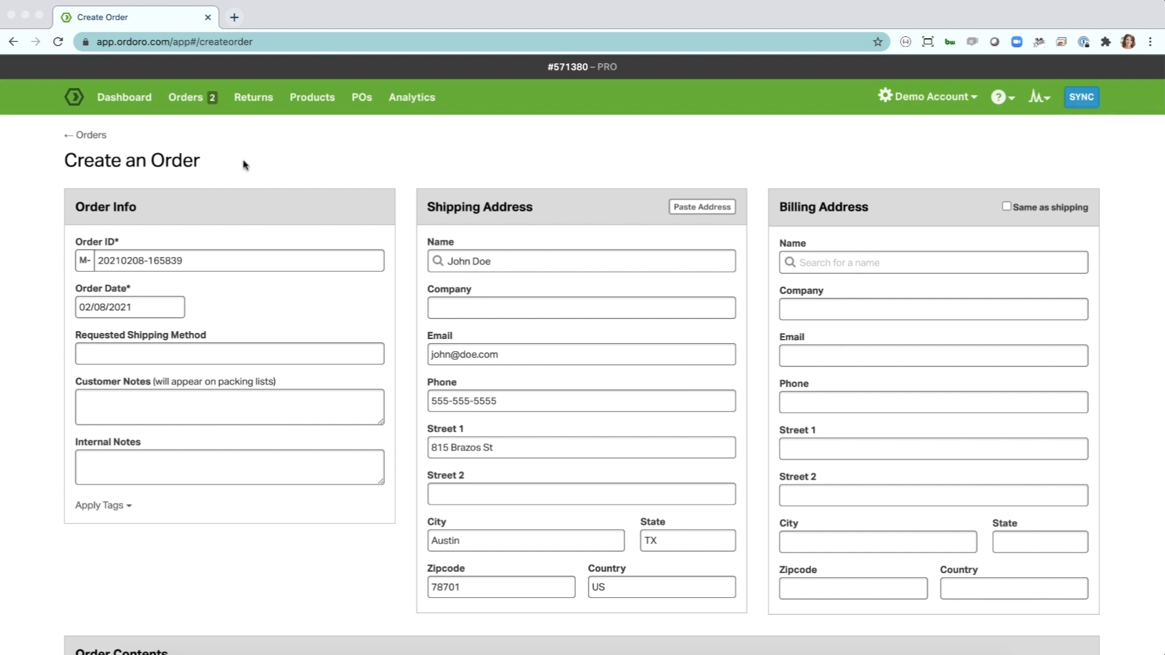
- Check the new order's allocation status, and filter the orders list to the Allocated status
scroll(242, 165, down, 3)
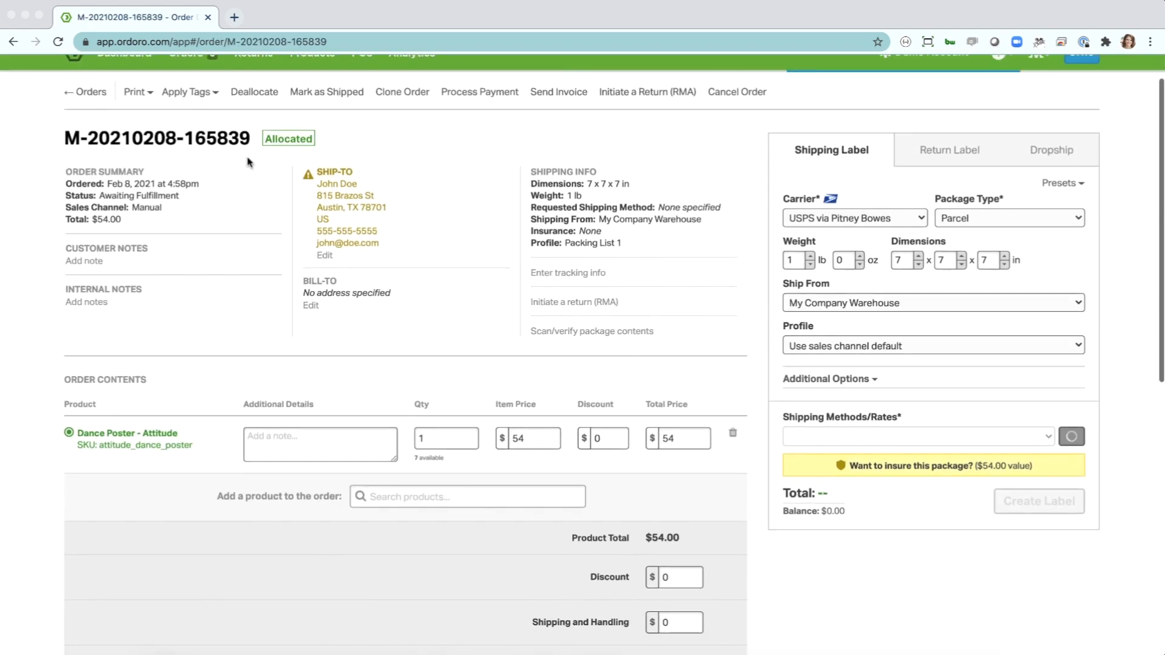
scroll(361, 186, up, 1)
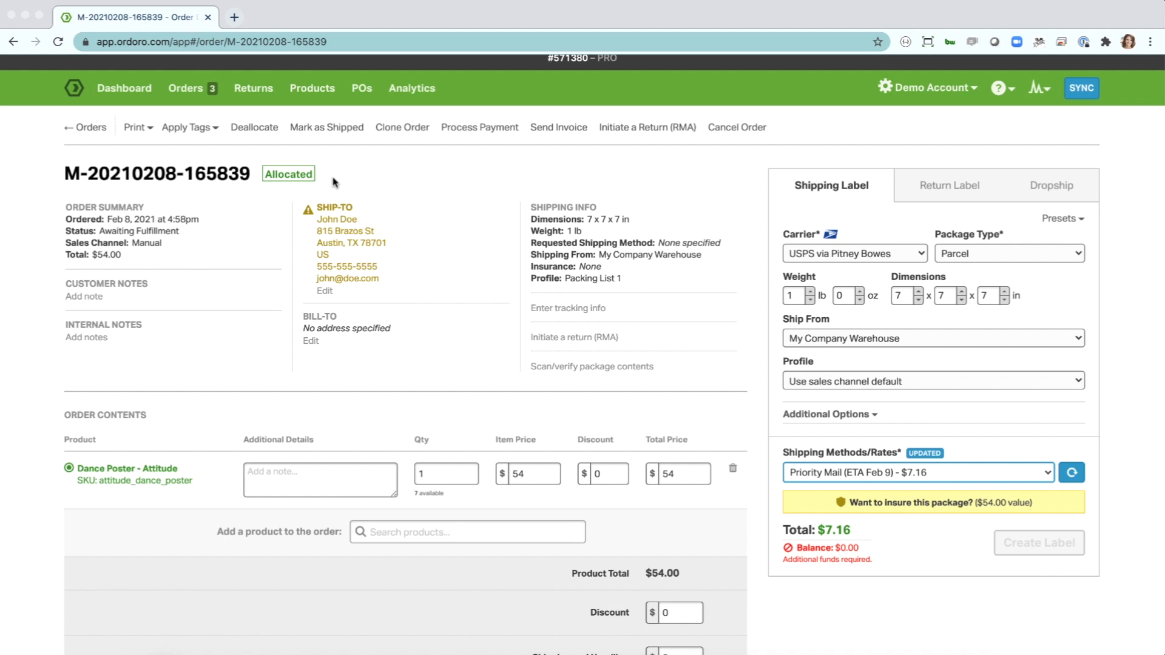
scroll(333, 182, down, 1)
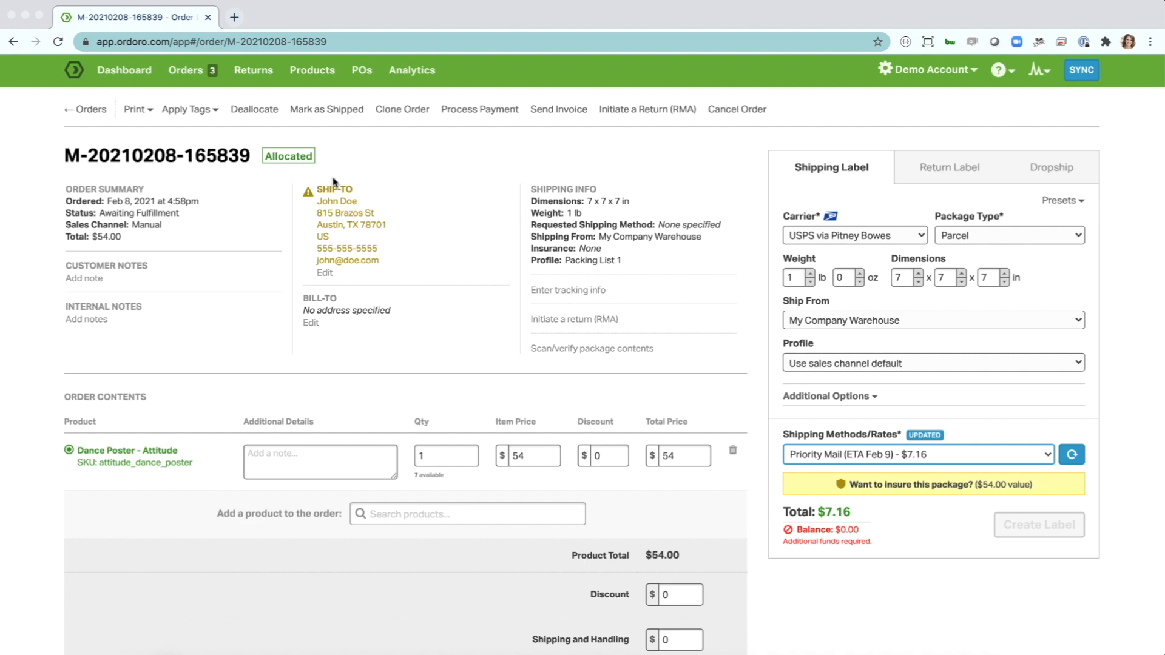
scroll(333, 182, up, 1)
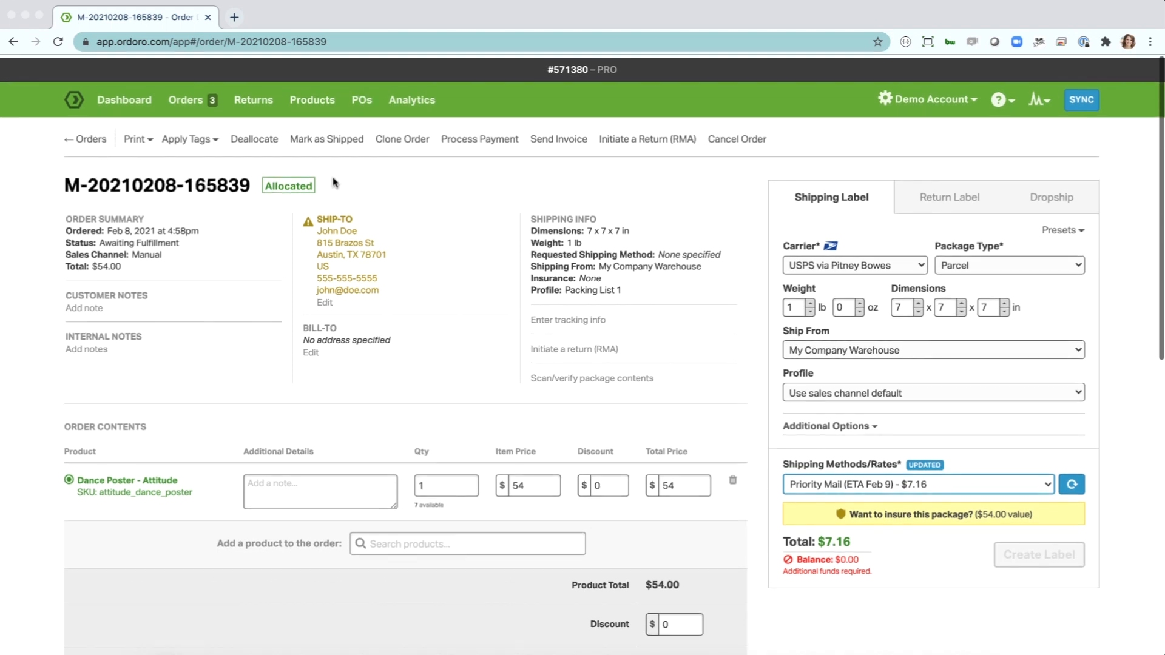
click(190, 95)
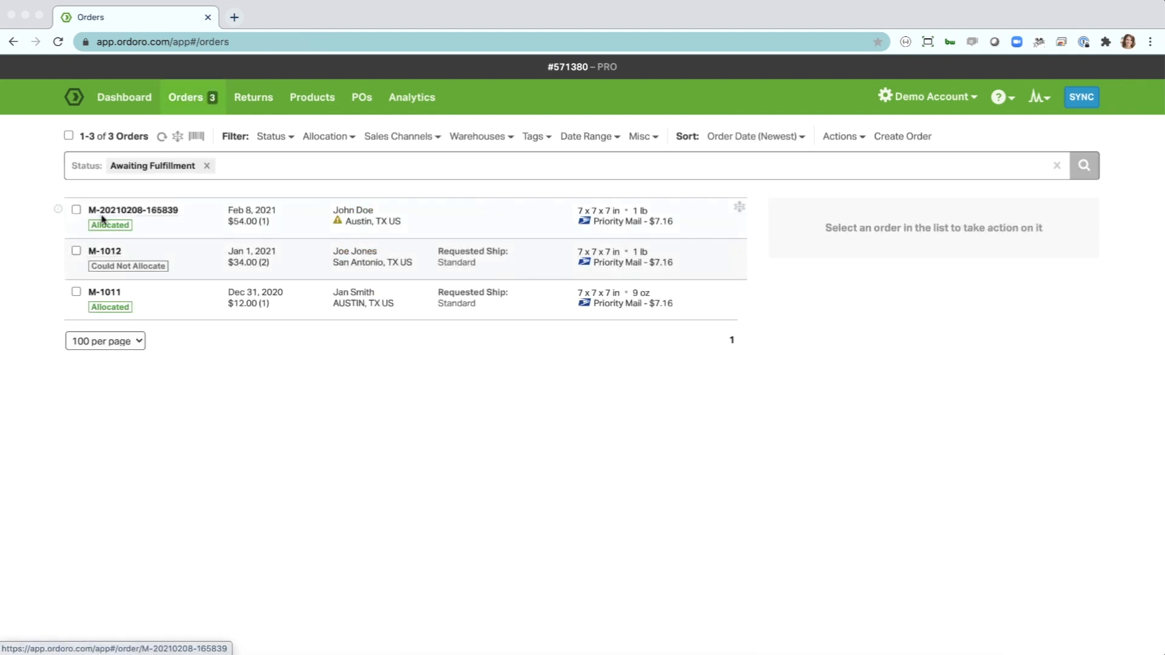
click(316, 137)
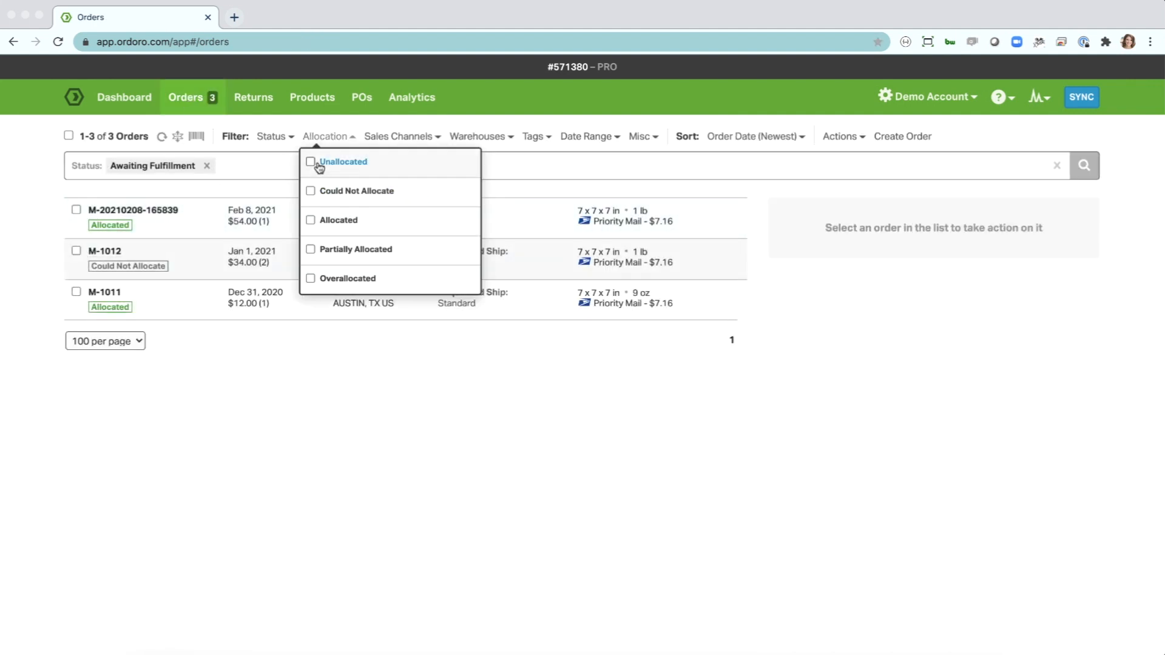
click(318, 221)
click(265, 400)
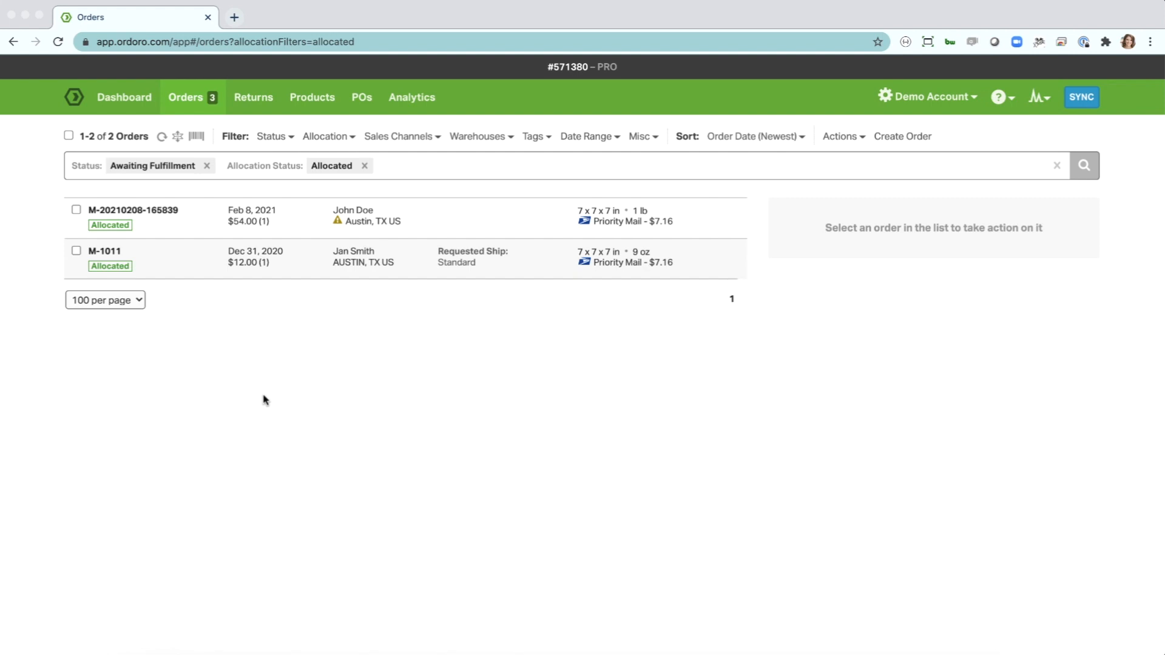
click(339, 136)
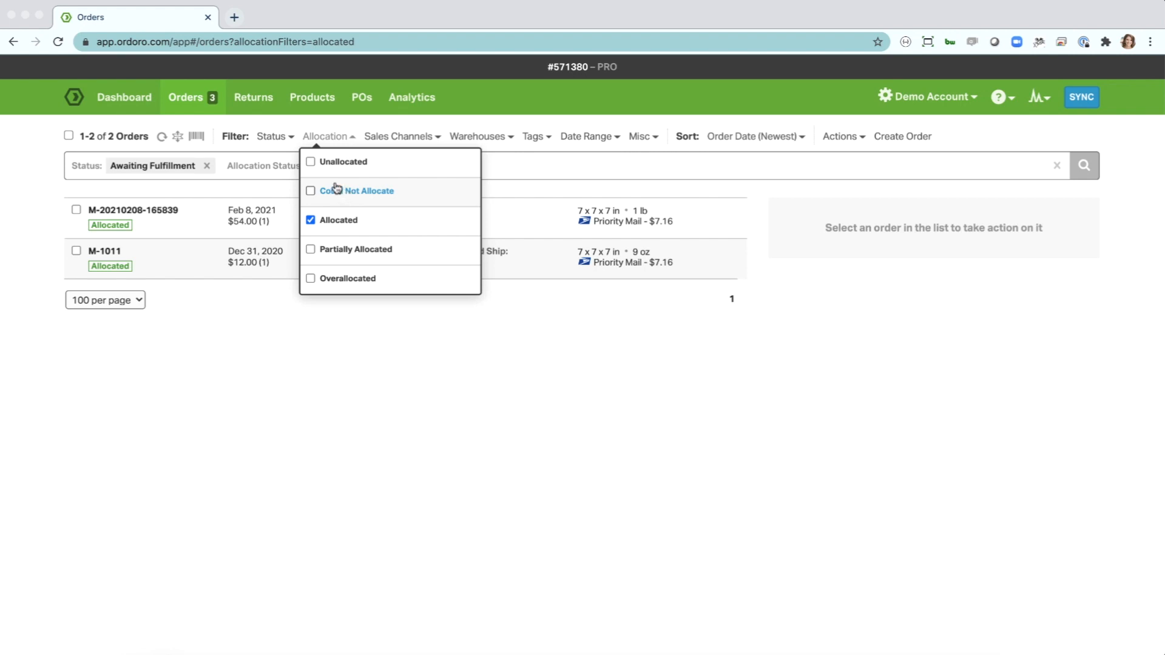
- View the active products filtered to Oversold, and return to the orders list
click(311, 97)
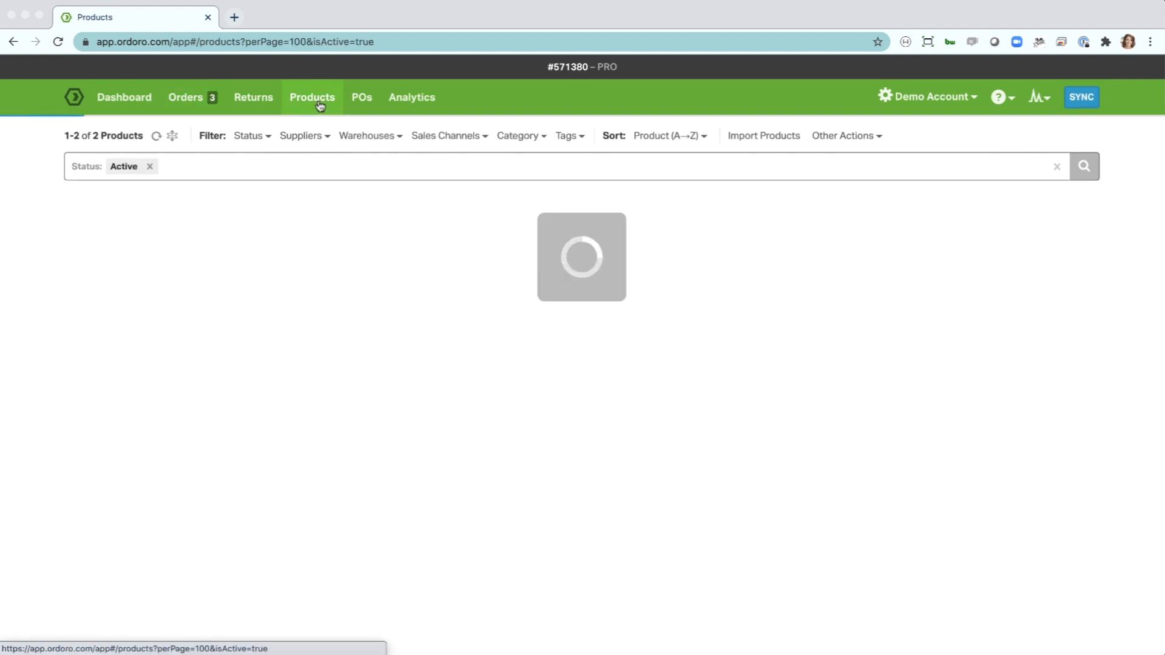
click(260, 140)
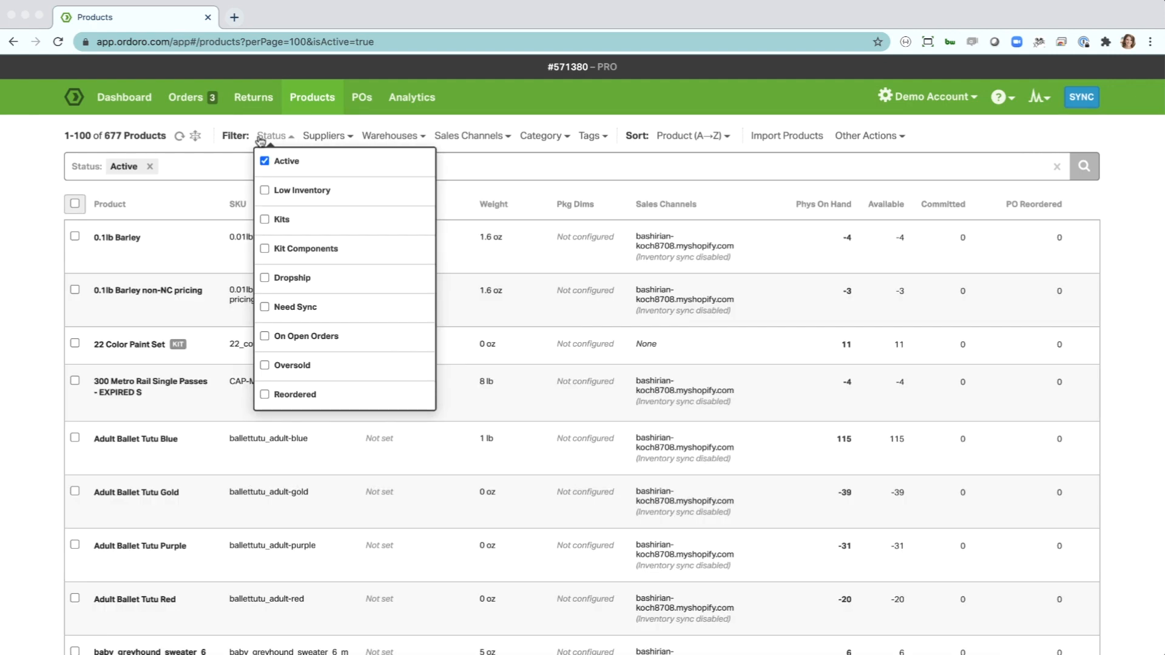
click(267, 364)
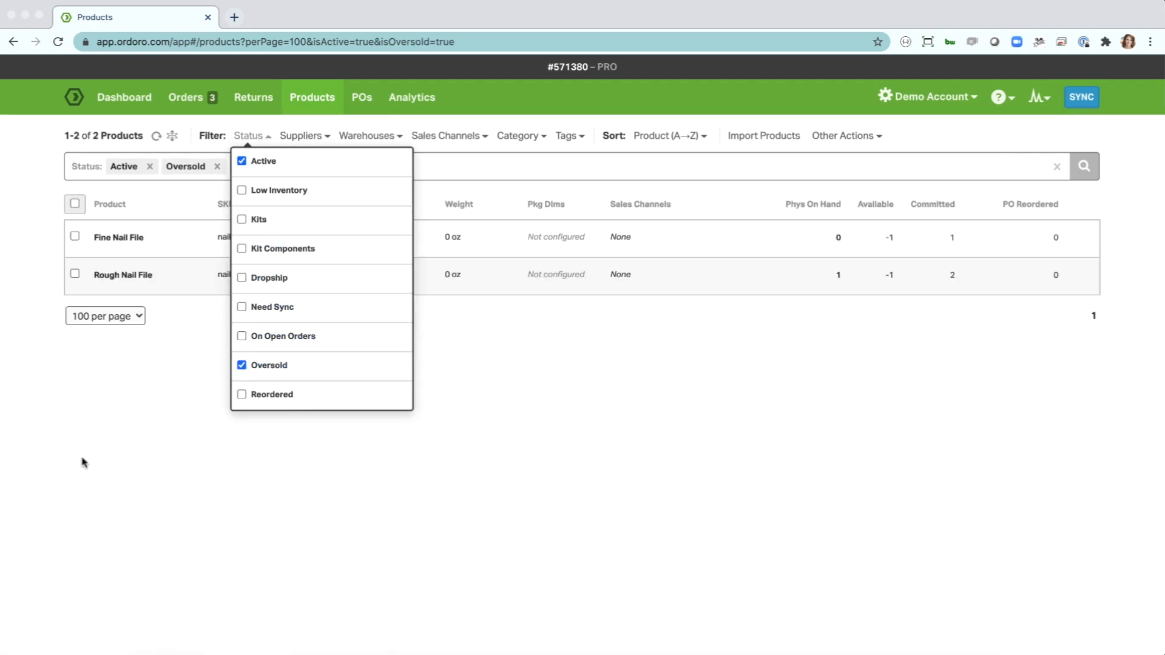
click(97, 588)
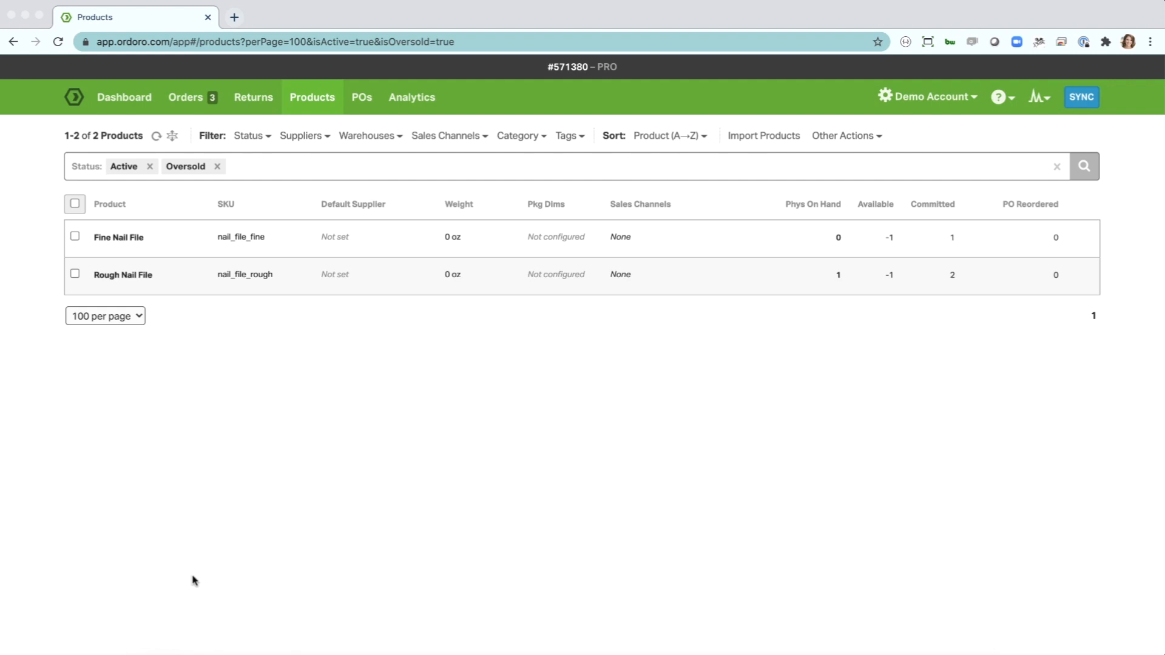
click(207, 100)
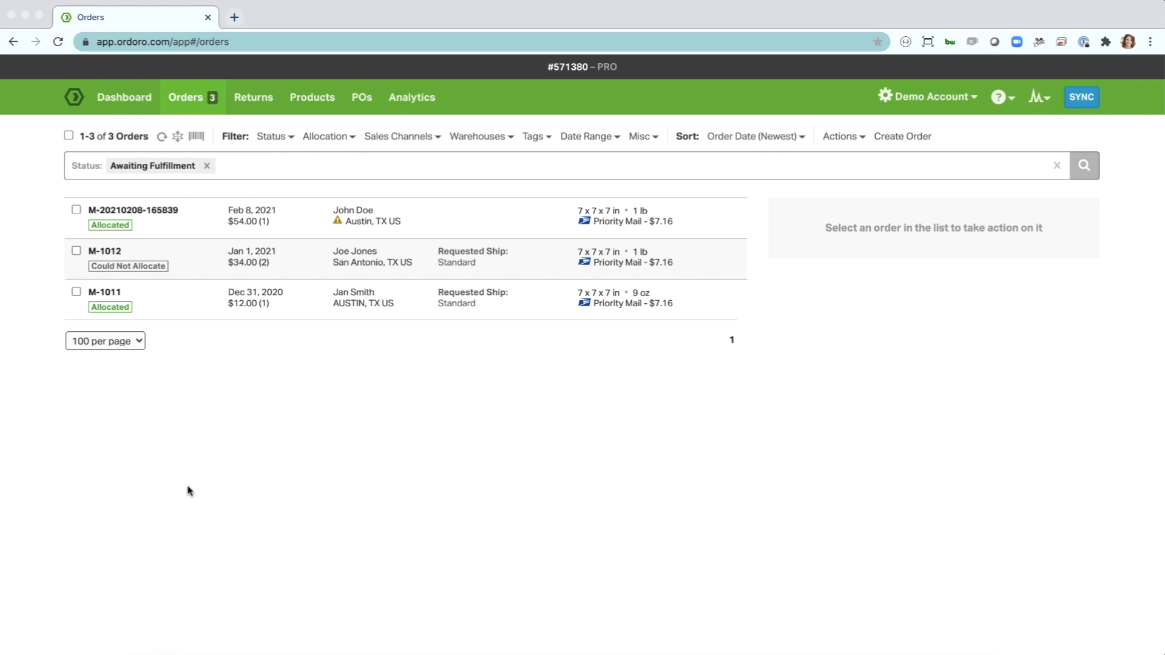